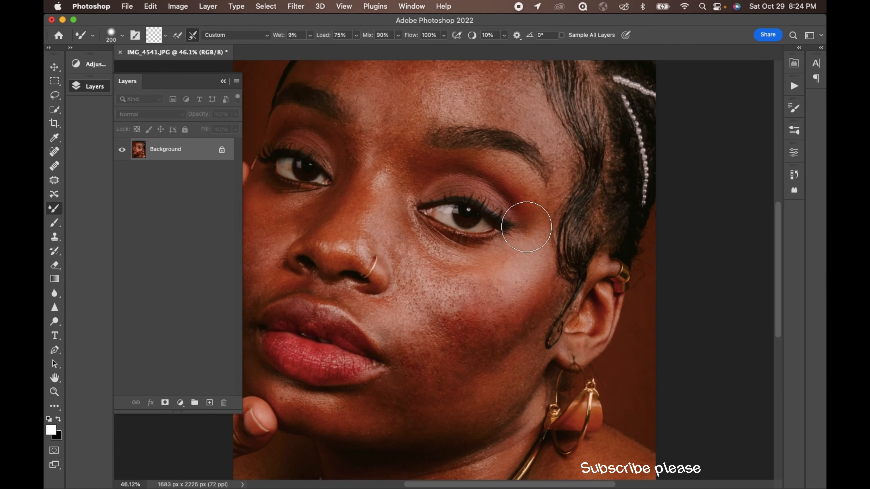
Run the MY FQ frequency separation action on the portrait's Background layer
{"action": "scroll", "coordinate": [534, 195], "scroll_direction": "down", "scroll_amount": 6}
{"action": "scroll", "coordinate": [536, 206], "scroll_direction": "up", "scroll_amount": 3}
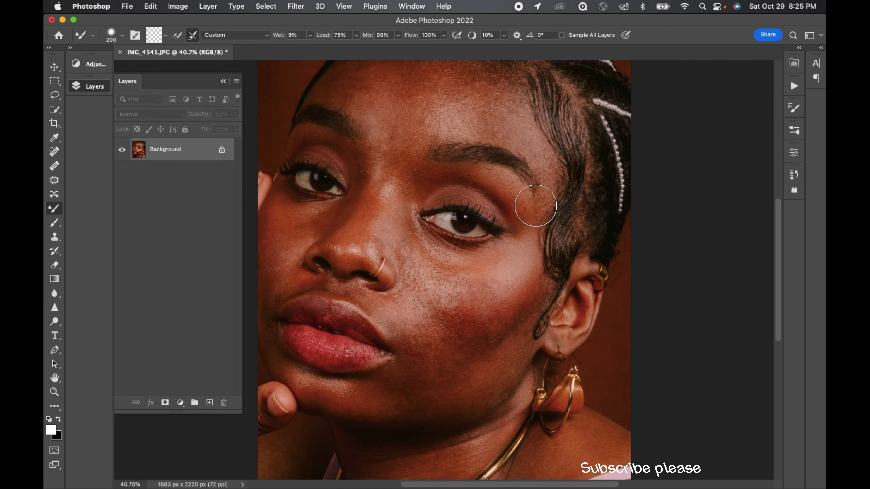
{"action": "left_click", "coordinate": [795, 86]}
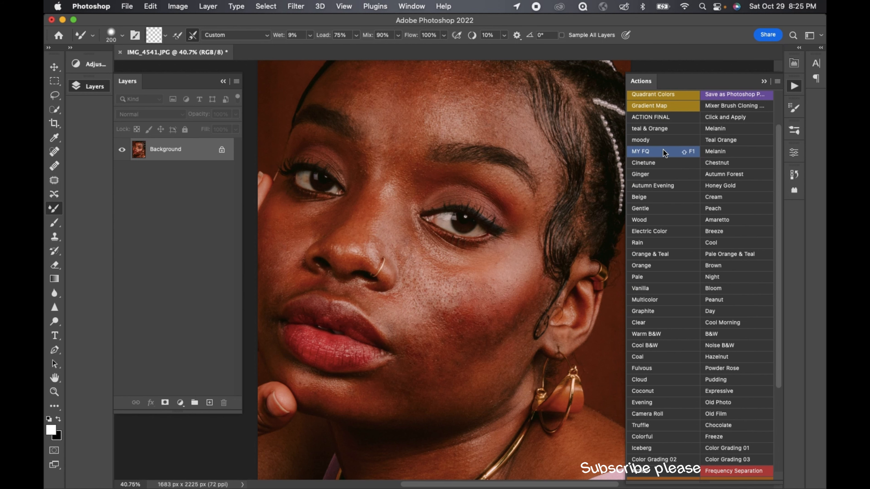
{"action": "left_click", "coordinate": [644, 152]}
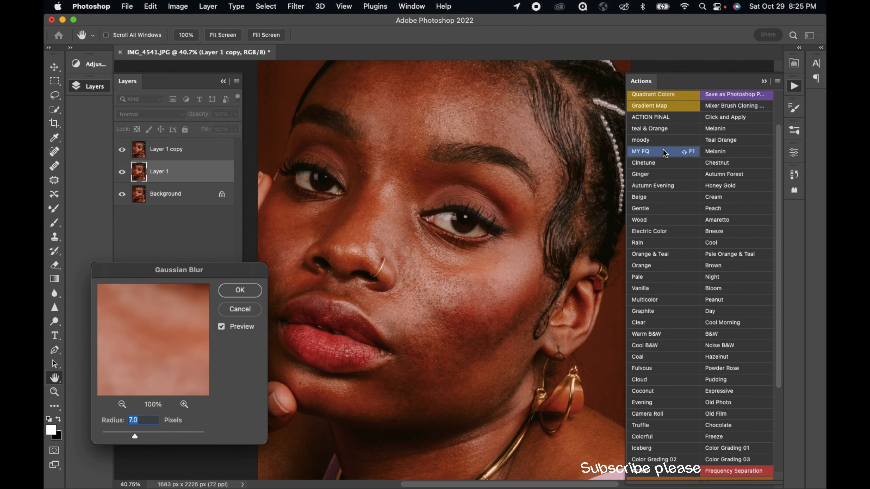
{"action": "left_click", "coordinate": [764, 82]}
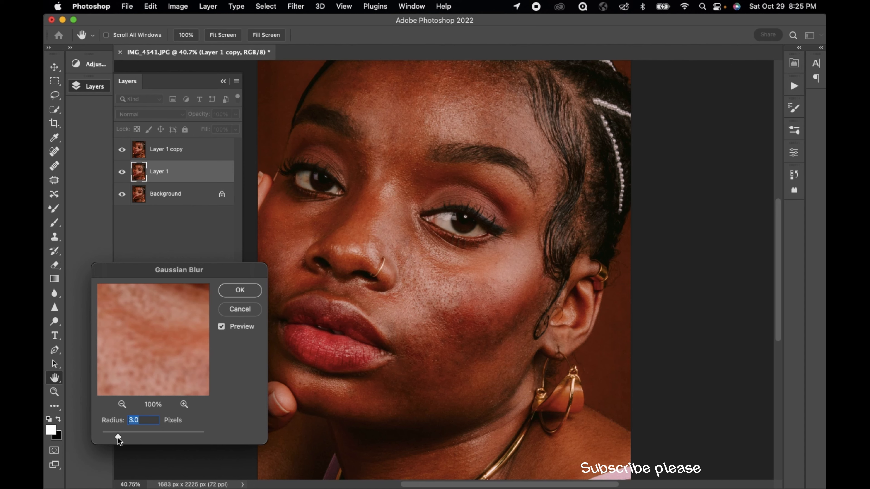
Set the Gaussian Blur radius to 2.0 pixels, judging it on the cheek texture, and apply the blur
{"action": "left_click_drag", "start_coordinate": [118, 440], "coordinate": [114, 442]}
{"action": "left_click_drag", "start_coordinate": [185, 328], "coordinate": [264, 314]}
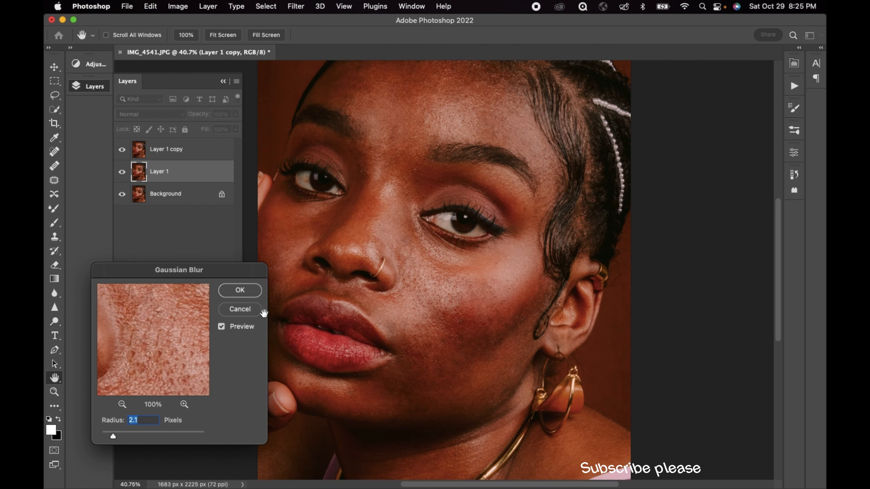
{"action": "left_click", "coordinate": [122, 404]}
{"action": "left_click_drag", "start_coordinate": [165, 352], "coordinate": [137, 320]}
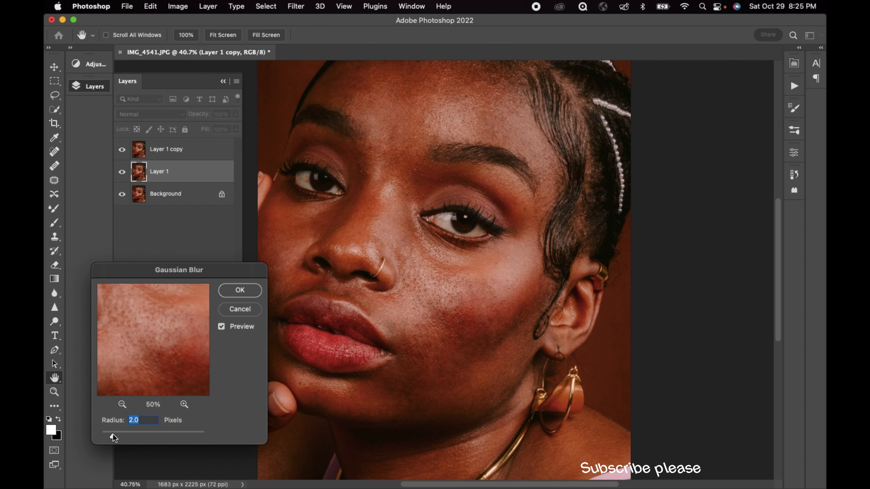
{"action": "left_click", "coordinate": [240, 291]}
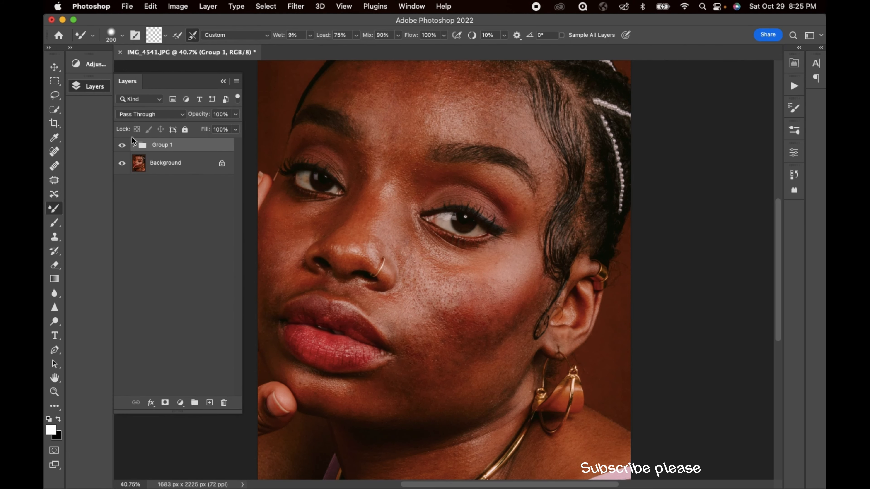
Expand Group 1, make Layer 1 active for retouching, and clean the Mixer Brush
{"action": "left_click", "coordinate": [134, 145]}
{"action": "left_click", "coordinate": [169, 193]}
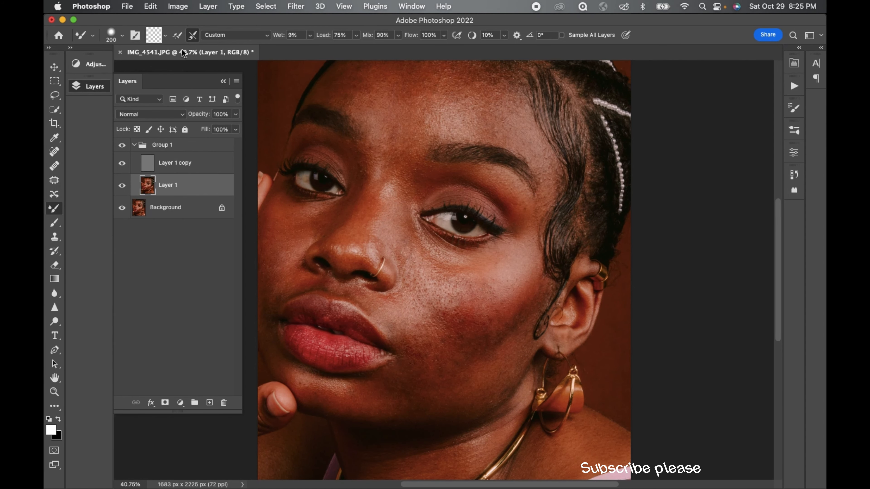
{"action": "left_click", "coordinate": [164, 35]}
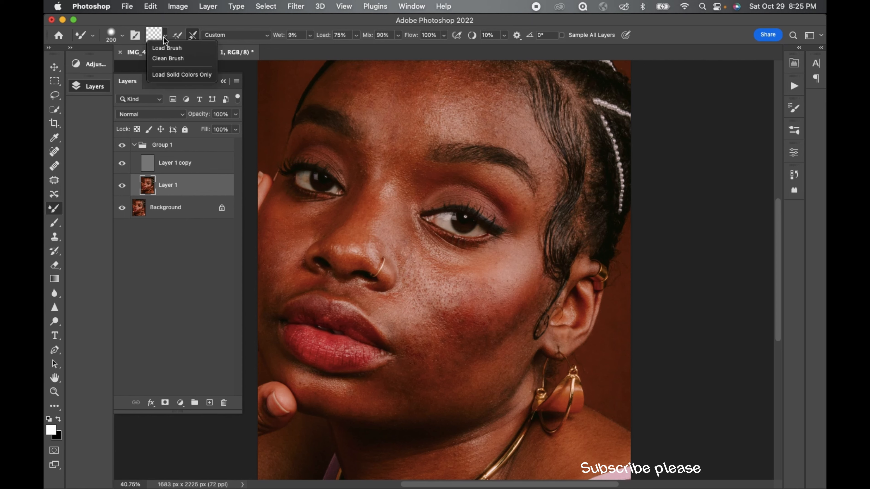
{"action": "left_click", "coordinate": [171, 56]}
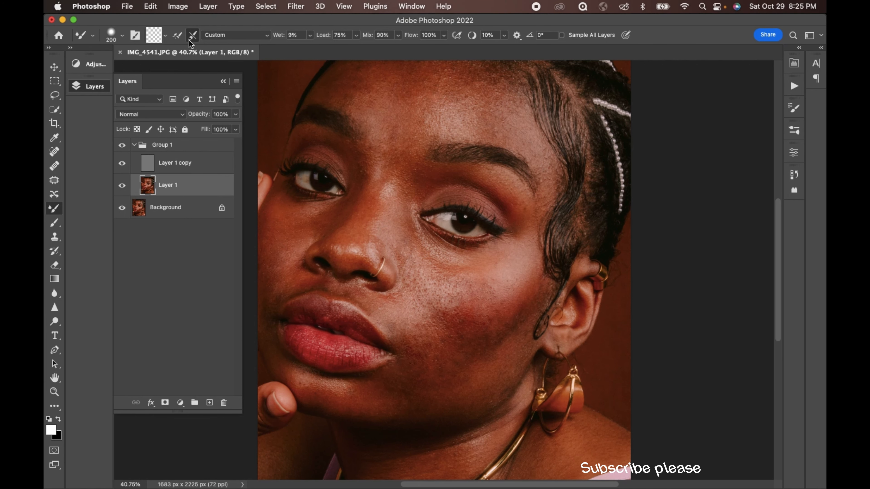
{"action": "left_click", "coordinate": [165, 35]}
{"action": "left_click", "coordinate": [183, 57]}
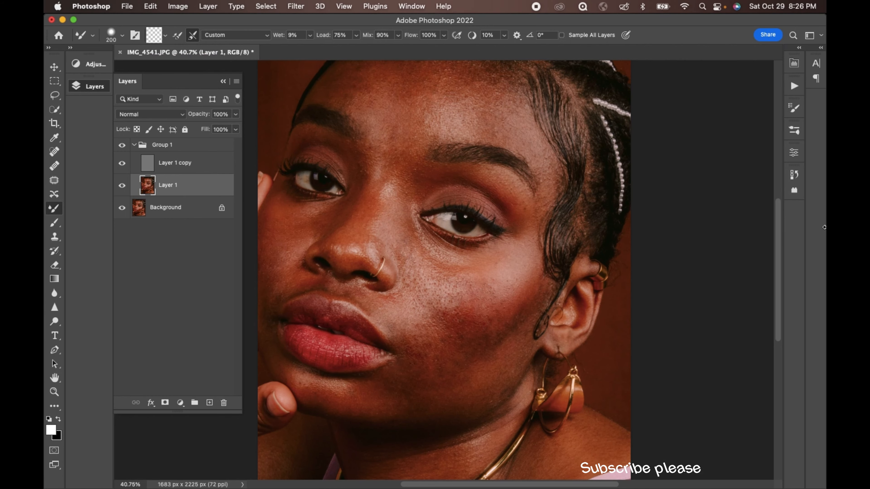
Blend the skin tones on Layer 1 across the cheekbone and upper cheek near the ear with a 200 px Mixer Brush
{"action": "scroll", "coordinate": [661, 377], "scroll_direction": "up", "scroll_amount": 3}
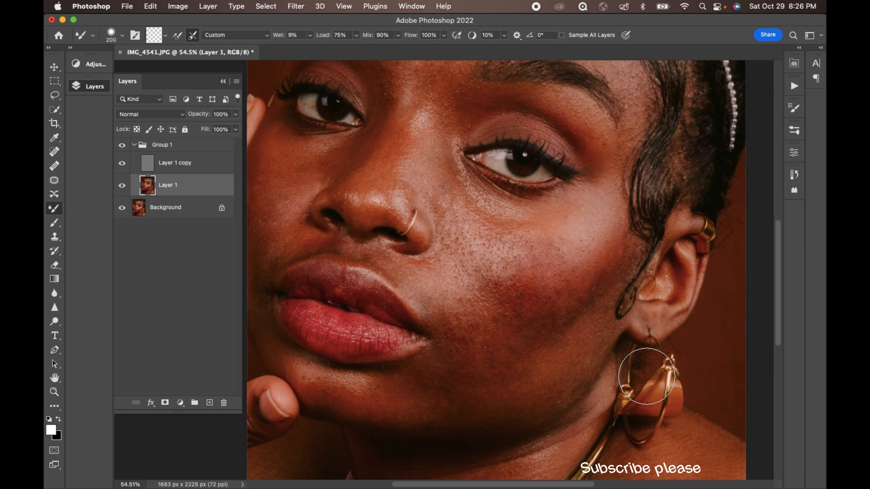
{"action": "key", "text": "bracketright"}
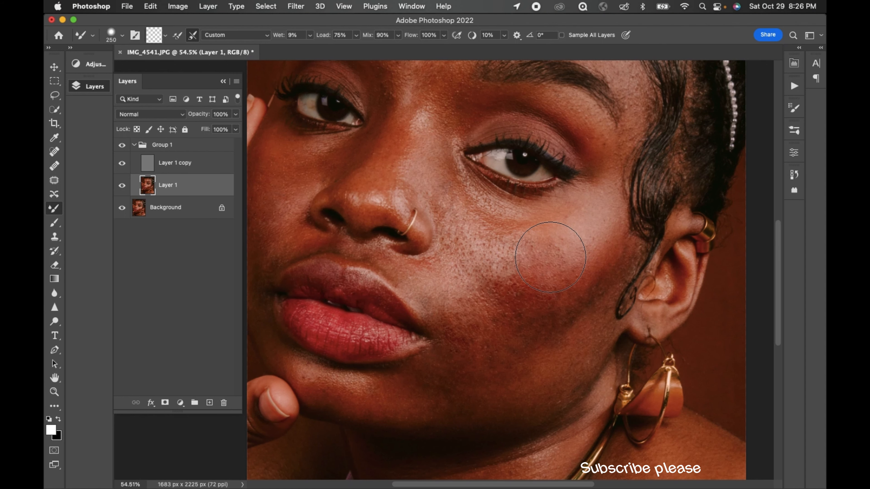
{"action": "key", "text": "bracketleft"}
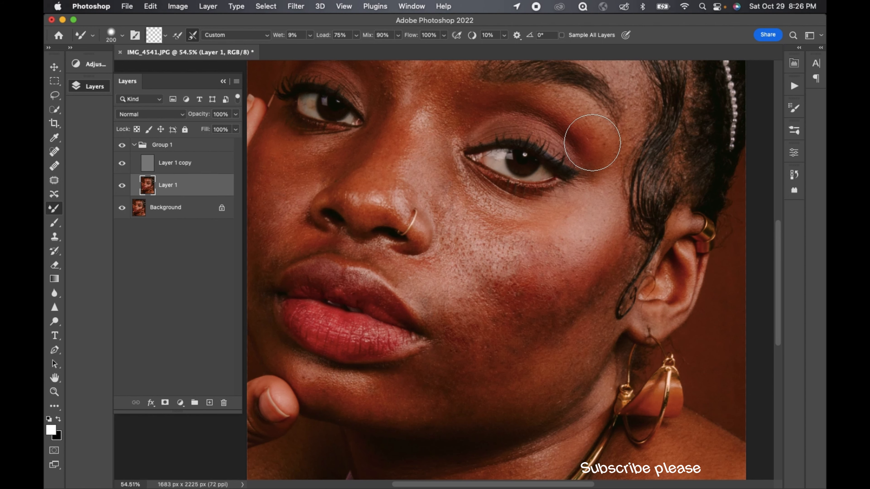
{"action": "key", "text": "bracketright"}
{"action": "key", "text": "bracketleft"}
{"action": "left_click_drag", "start_coordinate": [595, 216], "coordinate": [538, 284]}
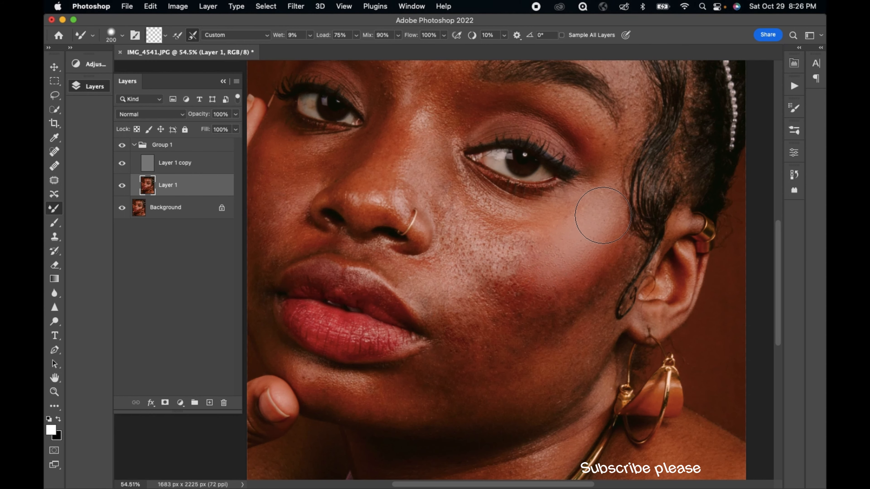
{"action": "right_click", "coordinate": [396, 197]}
{"action": "key", "text": "Return"}
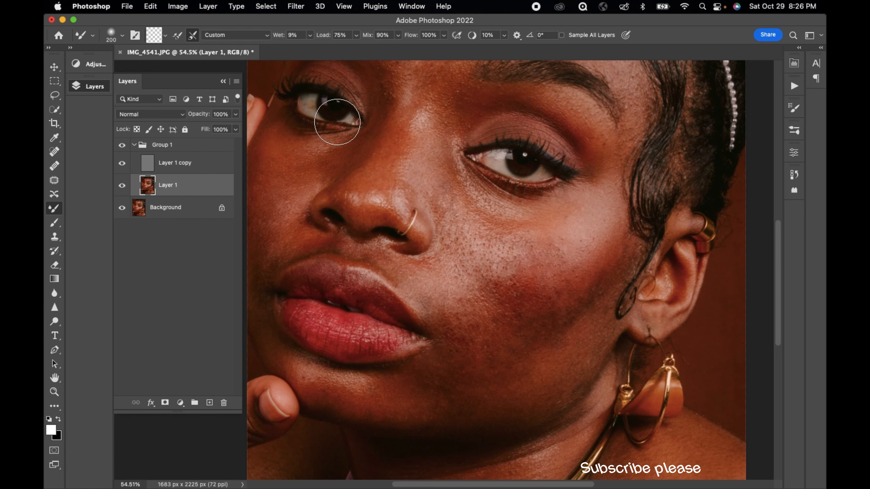
{"action": "mouse_move", "coordinate": [510, 287]}
{"action": "left_mouse_down"}
{"action": "mouse_move", "coordinate": [587, 228]}
{"action": "mouse_move", "coordinate": [527, 250]}
{"action": "mouse_move", "coordinate": [581, 221]}
{"action": "mouse_move", "coordinate": [542, 243]}
{"action": "mouse_move", "coordinate": [587, 200]}
{"action": "mouse_move", "coordinate": [567, 222]}
{"action": "mouse_move", "coordinate": [615, 224]}
{"action": "mouse_move", "coordinate": [590, 267]}
{"action": "mouse_move", "coordinate": [537, 312]}
{"action": "mouse_move", "coordinate": [589, 272]}
{"action": "mouse_move", "coordinate": [518, 312]}
{"action": "mouse_move", "coordinate": [552, 282]}
{"action": "left_mouse_up"}
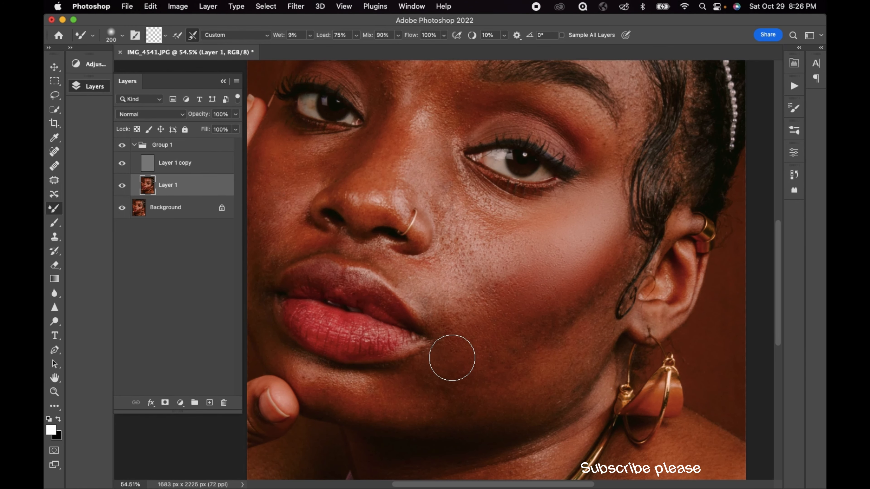
Blend the skin under the eye and beside the nose, varying the Mixer Brush size between 250 and 175 px
{"action": "scroll", "coordinate": [452, 358], "scroll_direction": "down", "scroll_amount": 8}
{"action": "scroll", "coordinate": [452, 357], "scroll_direction": "up", "scroll_amount": 7}
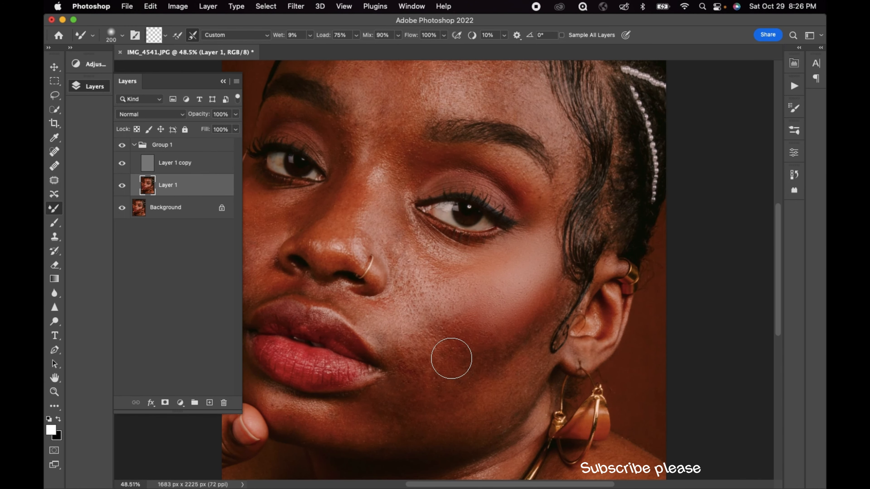
{"action": "key", "text": "bracketright"}
{"action": "key", "text": "bracketright"}
{"action": "key", "text": "bracketleft"}
{"action": "key", "text": "bracketleft"}
{"action": "key", "text": "bracketleft"}
{"action": "key", "text": "bracketright"}
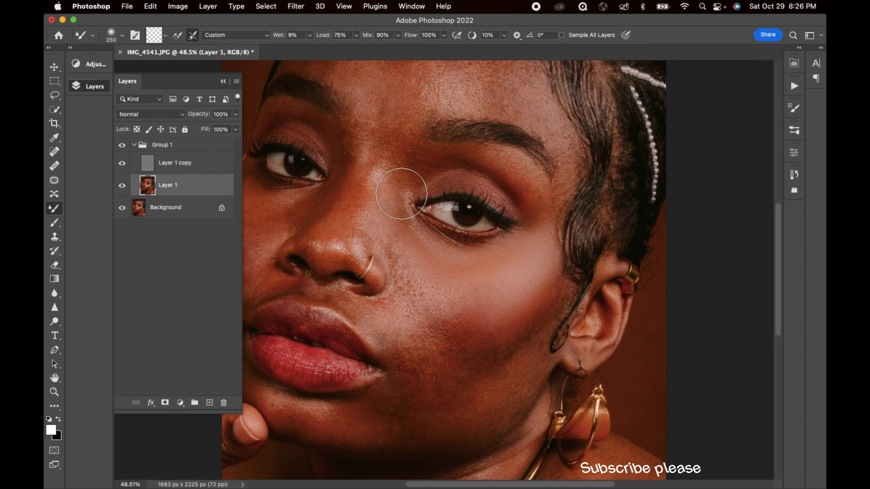
{"action": "key", "text": "bracketright"}
{"action": "key", "text": "bracketleft"}
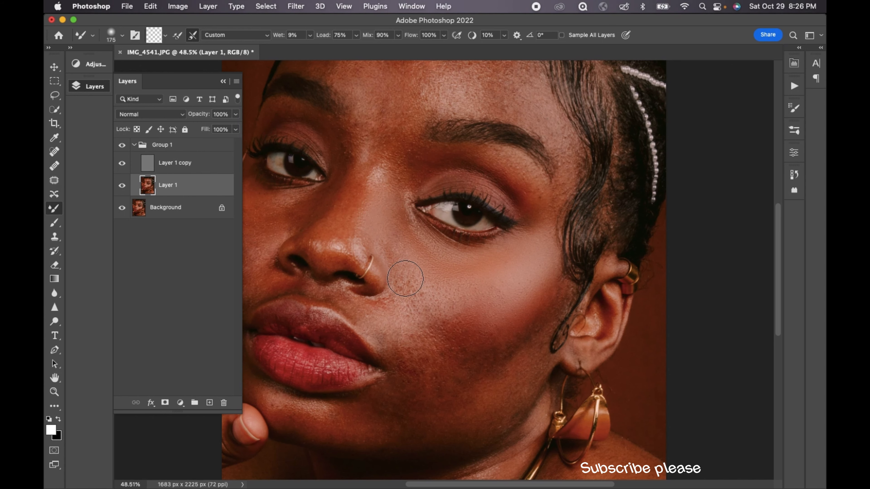
Set the Mixer Brush's Wet value to 10% and compare the retouched cheek with its original state
{"action": "left_click", "coordinate": [310, 35]}
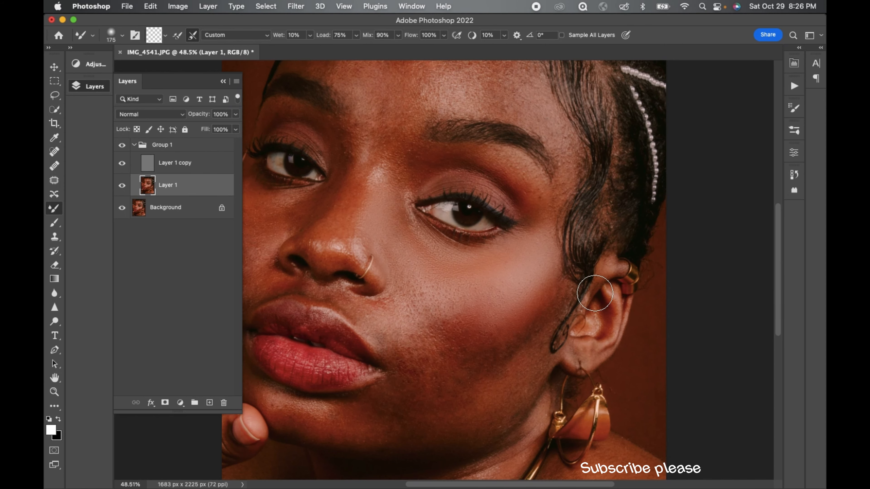
{"action": "scroll", "coordinate": [595, 294], "scroll_direction": "down", "scroll_amount": 6}
{"action": "scroll", "coordinate": [595, 293], "scroll_direction": "up", "scroll_amount": 5}
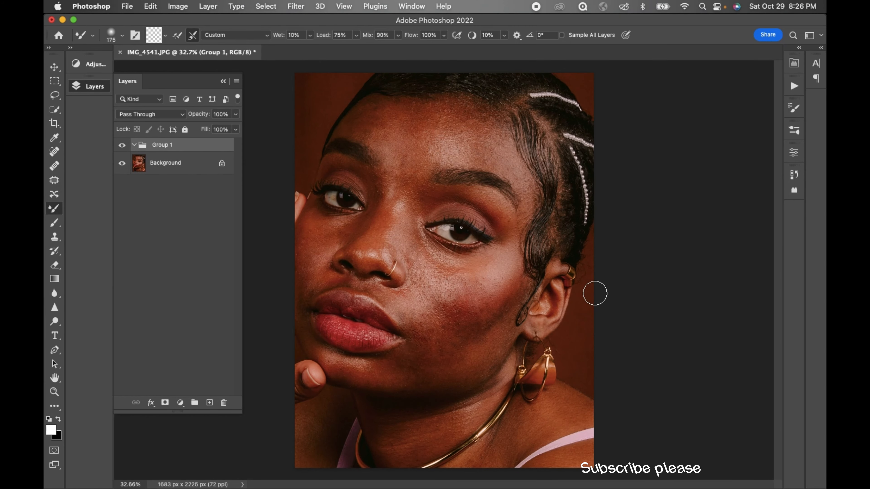
{"action": "key", "text": "alt+bracketleft"}
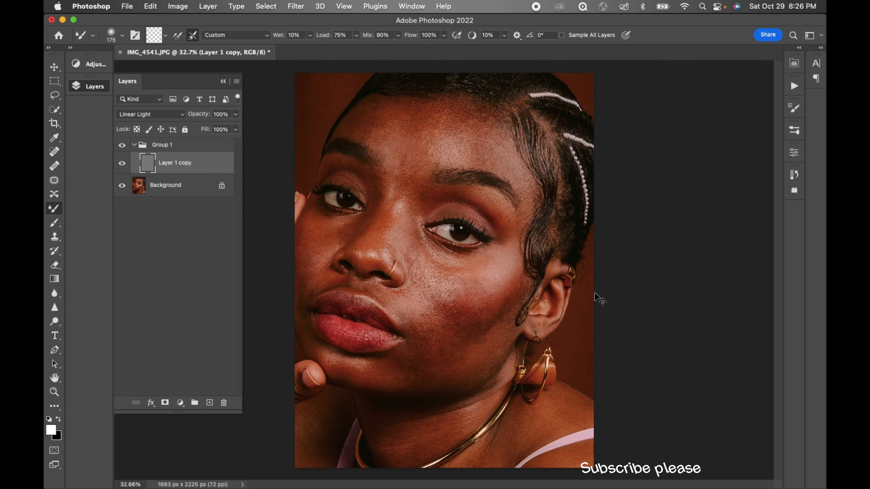
{"action": "key", "text": "alt+bracketleft"}
Blend the cheek beside the nose with a 250 px Mixer Brush and the skin above the upper lip at 100 px
{"action": "scroll", "coordinate": [424, 325], "scroll_direction": "up", "scroll_amount": 2}
{"action": "key", "text": "bracketright"}
{"action": "key", "text": "bracketright"}
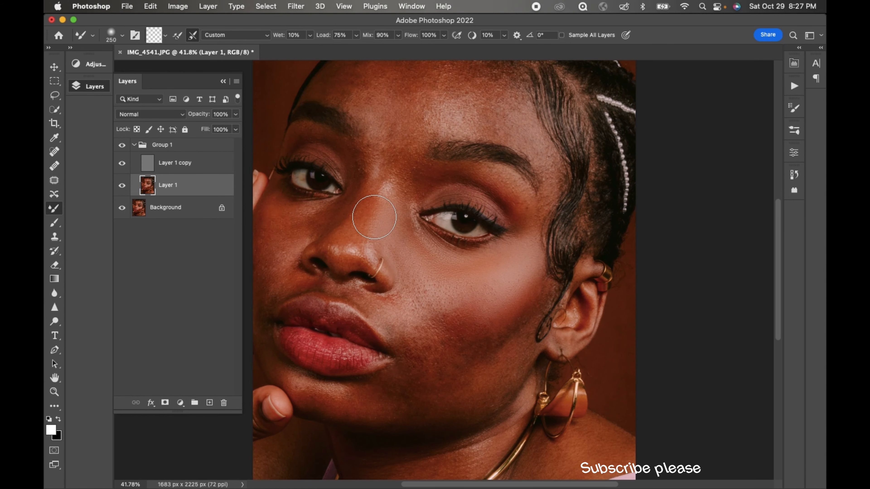
{"action": "scroll", "coordinate": [480, 234], "scroll_direction": "up", "scroll_amount": 2}
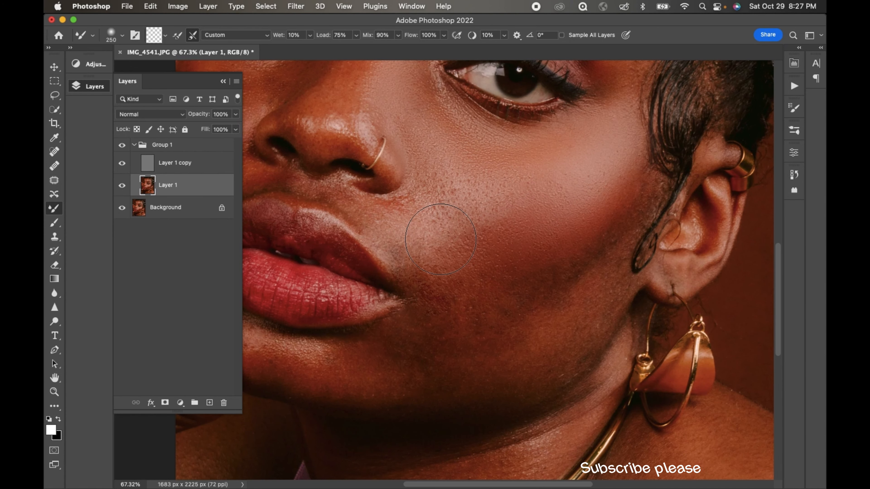
{"action": "key", "text": "bracketleft"}
{"action": "key", "text": "bracketleft"}
{"action": "key", "text": "bracketleft"}
{"action": "key", "text": "bracketleft"}
{"action": "key", "text": "bracketleft"}
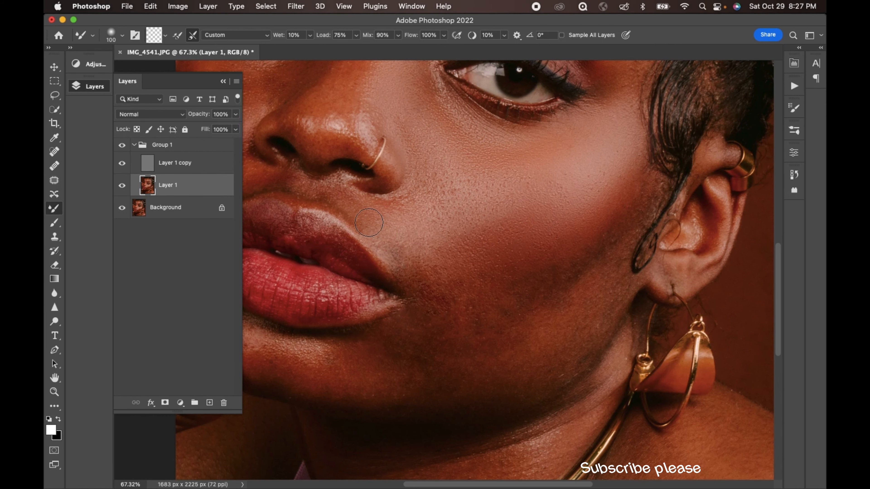
Blend the skin between the mouth corner and the cheek with a 175 px Mixer Brush
{"action": "key", "text": "bracketright"}
{"action": "key", "text": "bracketright"}
{"action": "key", "text": "bracketright"}
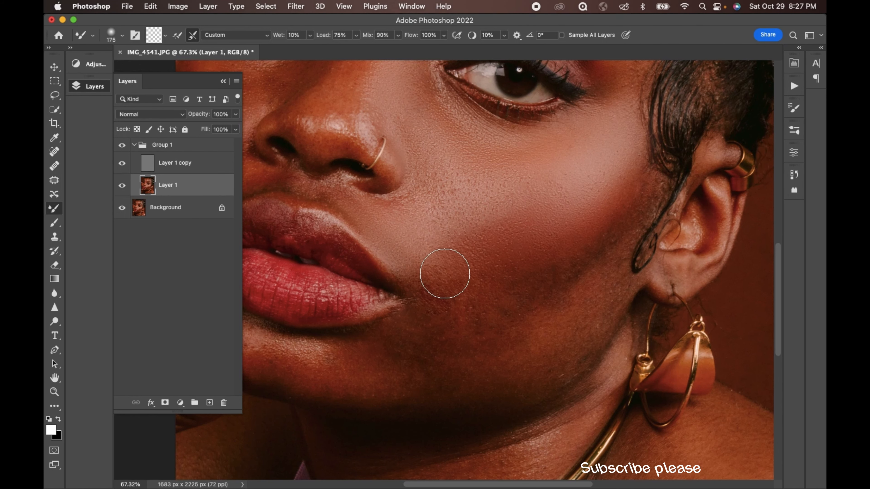
{"action": "scroll", "coordinate": [484, 303], "scroll_direction": "down", "scroll_amount": 5}
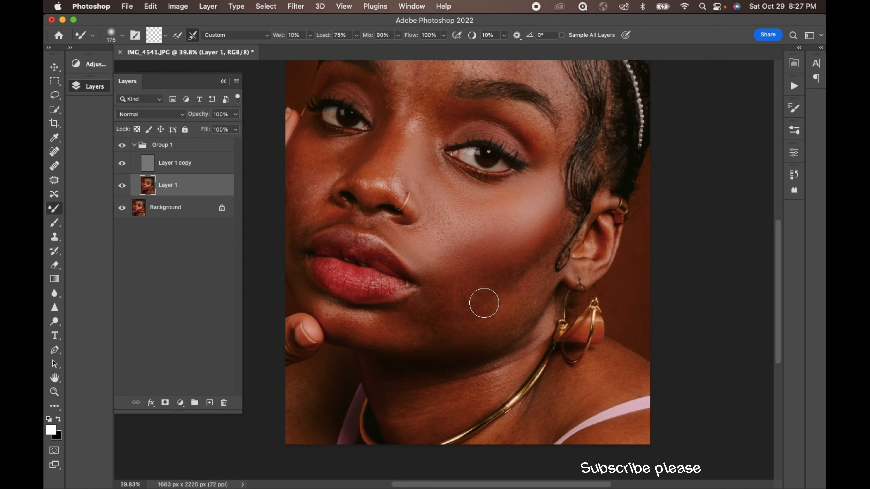
{"action": "scroll", "coordinate": [486, 305], "scroll_direction": "up", "scroll_amount": 5}
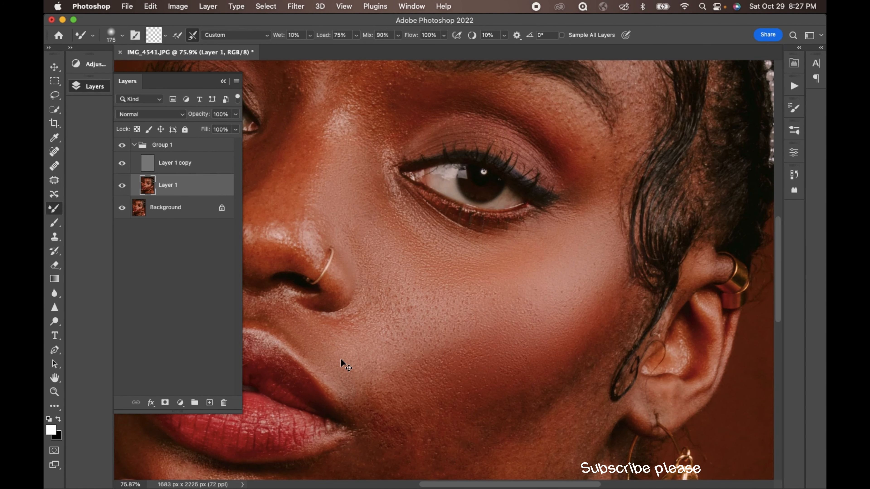
Refine the skin beside the upper lip and mouth corner with the Mixer Brush at 100 and 90 px
{"action": "key", "text": "bracketleft"}
{"action": "key", "text": "bracketleft"}
{"action": "key", "text": "bracketleft"}
{"action": "scroll", "coordinate": [341, 360], "scroll_direction": "down", "scroll_amount": 3}
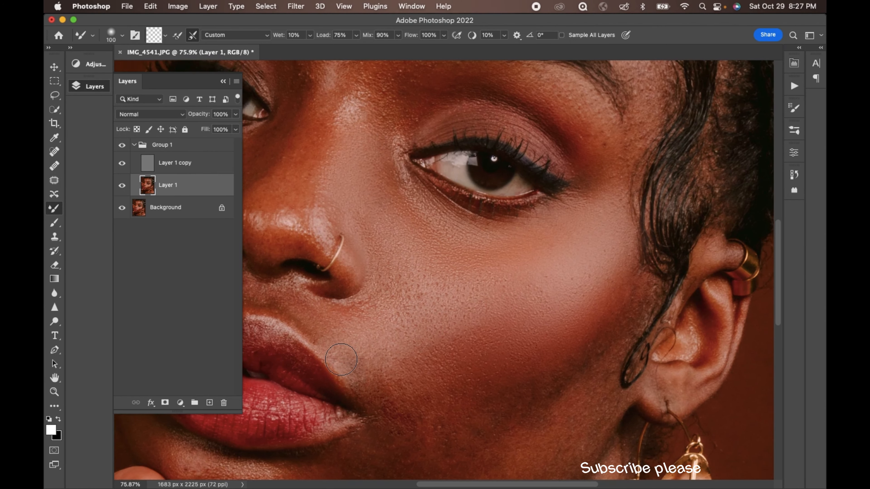
{"action": "key", "text": "bracketleft"}
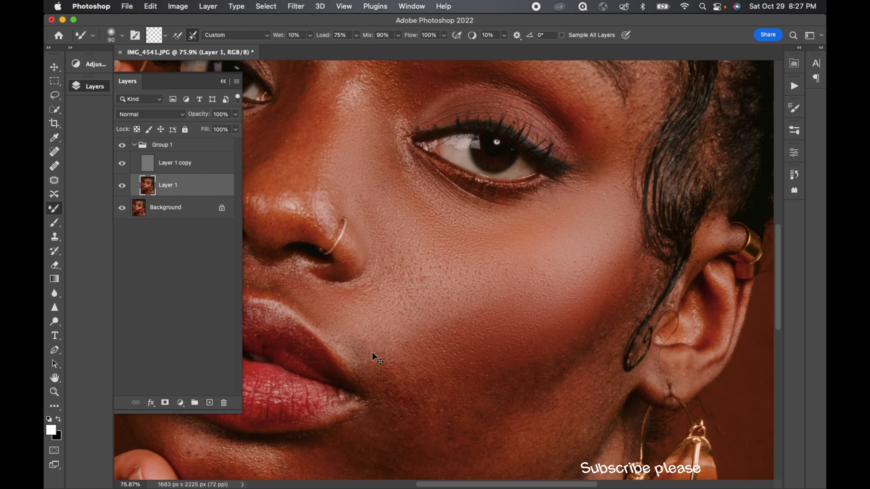
Blend the lower cheek toward the jaw with the Mixer Brush at 150 px and 250 px
{"action": "key", "text": "bracketright"}
{"action": "key", "text": "bracketright"}
{"action": "key", "text": "bracketright"}
{"action": "scroll", "coordinate": [370, 351], "scroll_direction": "down", "scroll_amount": 5}
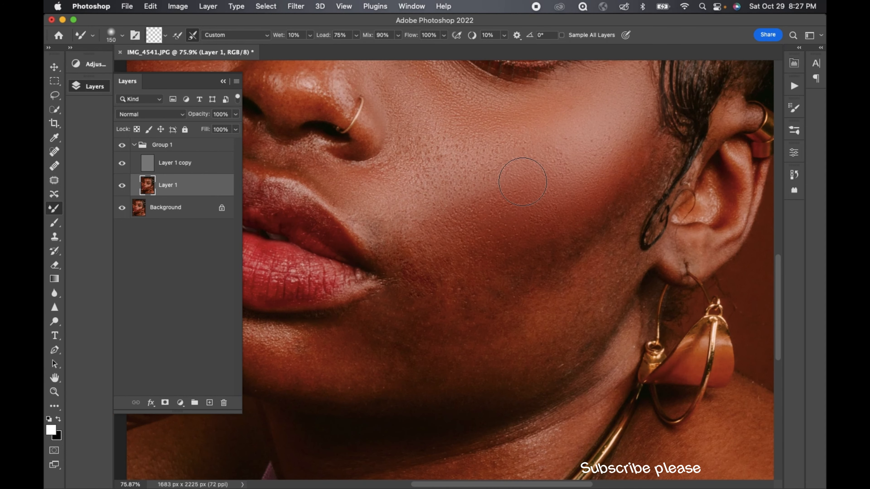
{"action": "key", "text": "bracketright"}
{"action": "key", "text": "bracketright"}
{"action": "key", "text": "bracketright"}
{"action": "scroll", "coordinate": [522, 169], "scroll_direction": "down", "scroll_amount": 6}
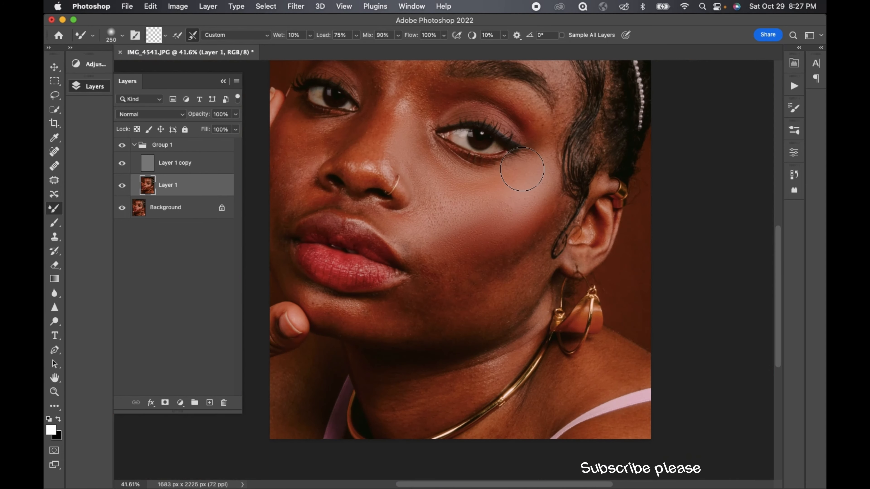
{"action": "scroll", "coordinate": [523, 169], "scroll_direction": "up", "scroll_amount": 3}
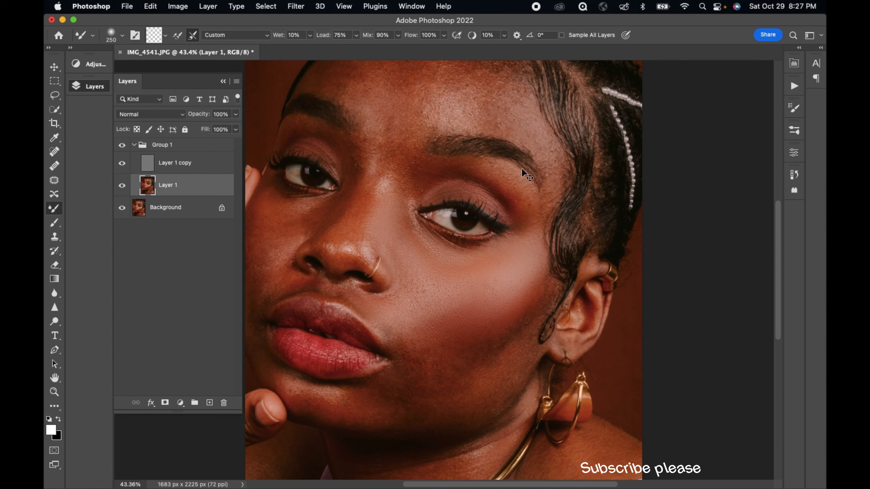
Blend the outer cheek edge beside the ear with the Mixer Brush at 250 px and 175 px
{"action": "key", "text": "bracketright"}
{"action": "key", "text": "p"}
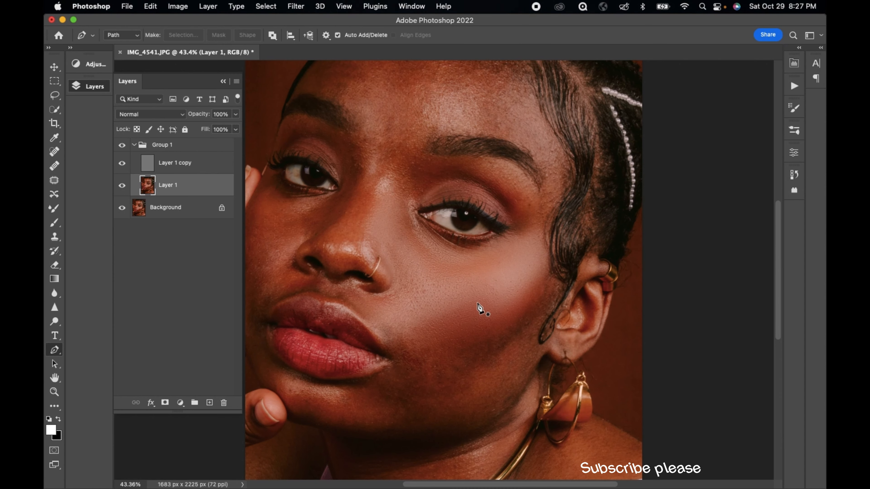
{"action": "key", "text": "b"}
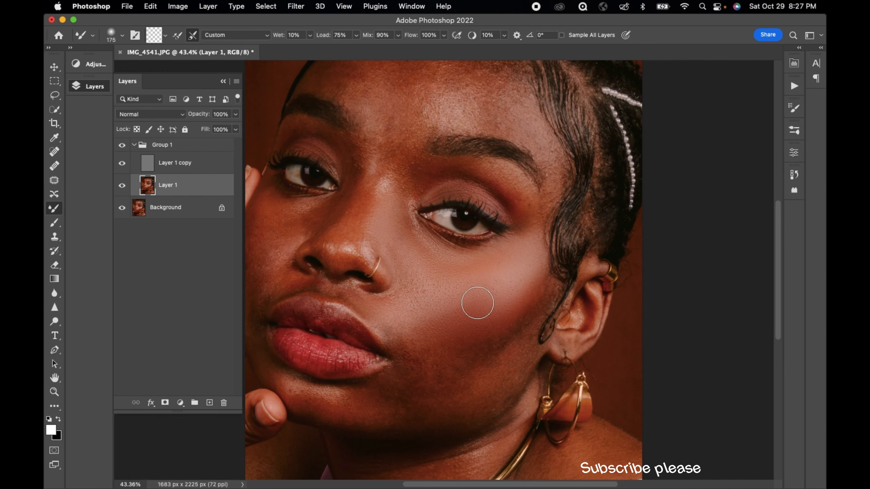
{"action": "scroll", "coordinate": [477, 303], "scroll_direction": "up", "scroll_amount": 5}
{"action": "key", "text": "bracketright"}
{"action": "key", "text": "bracketright"}
{"action": "scroll", "coordinate": [477, 303], "scroll_direction": "down", "scroll_amount": 5}
{"action": "scroll", "coordinate": [478, 303], "scroll_direction": "left", "scroll_amount": 3}
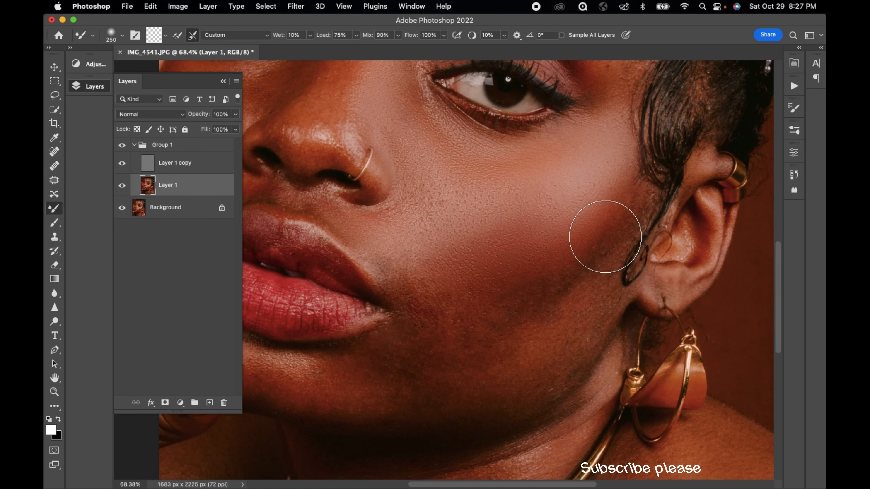
{"action": "key", "text": "bracketleft"}
{"action": "key", "text": "bracketleft"}
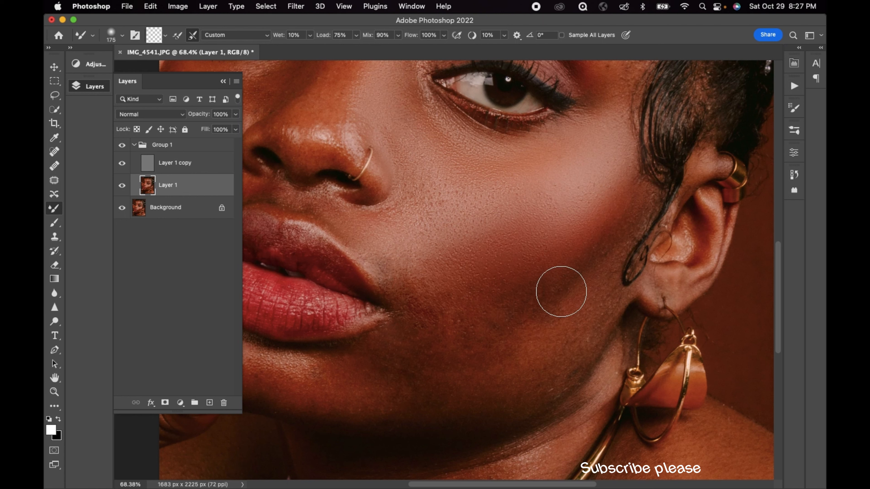
Smooth the lower cheek between the mouth and the jawline with the Mixer Brush at 250 px and 200 px
{"action": "key", "text": "bracketright"}
{"action": "key", "text": "bracketright"}
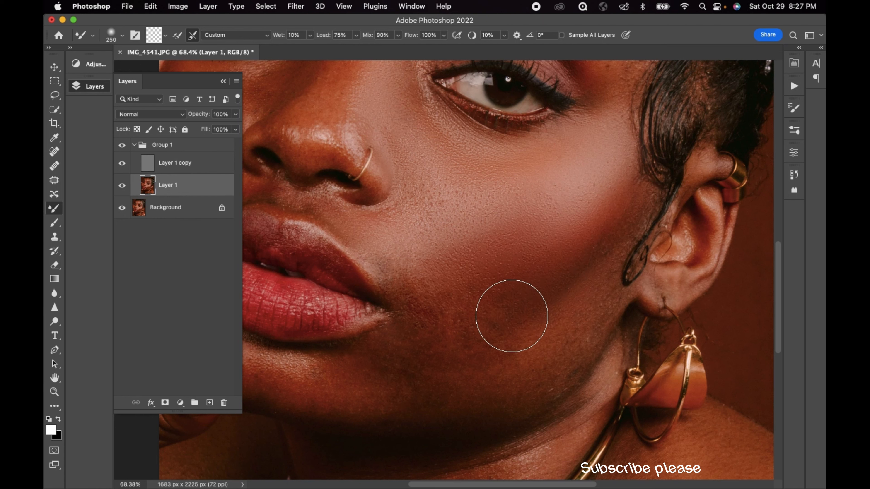
{"action": "key", "text": "bracketleft"}
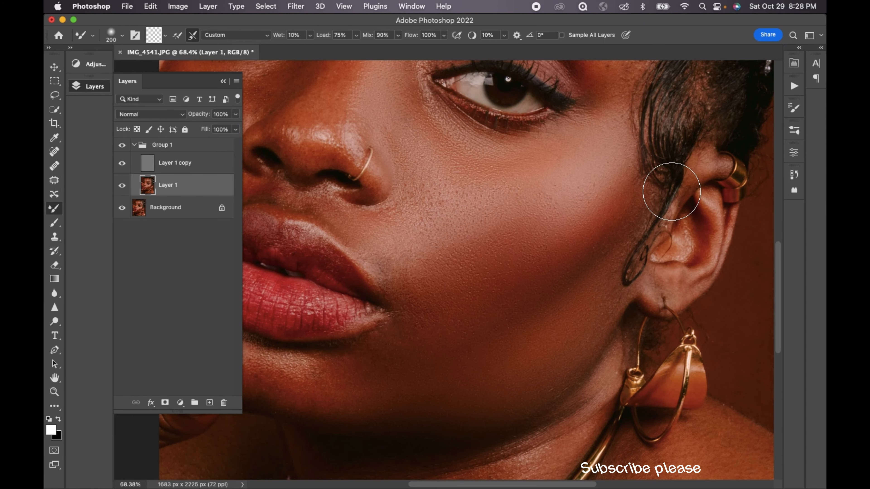
{"action": "scroll", "coordinate": [571, 370], "scroll_direction": "down", "scroll_amount": 5}
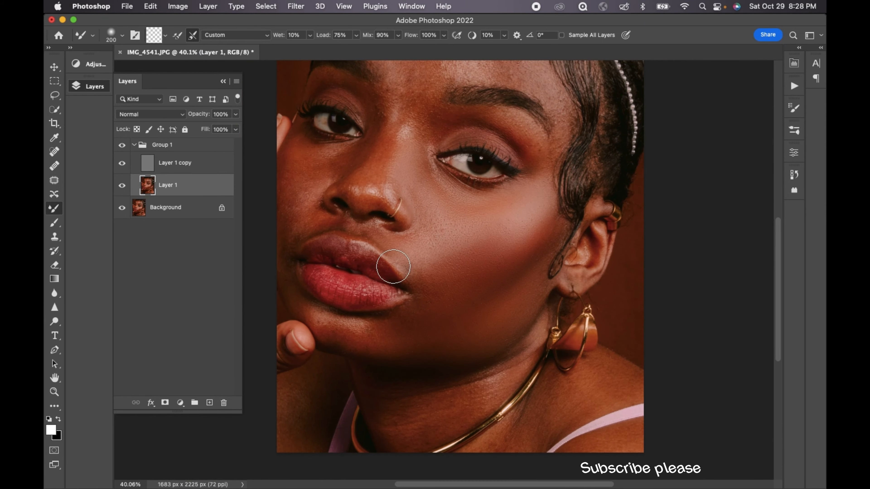
Blend the skin around the mouth corner and the cheek next to it with a 150 px Mixer Brush
{"action": "scroll", "coordinate": [393, 267], "scroll_direction": "up", "scroll_amount": 7}
{"action": "scroll", "coordinate": [394, 267], "scroll_direction": "left", "scroll_amount": 4}
{"action": "scroll", "coordinate": [394, 266], "scroll_direction": "down", "scroll_amount": 2}
{"action": "key", "text": "bracketleft"}
{"action": "key", "text": "bracketleft"}
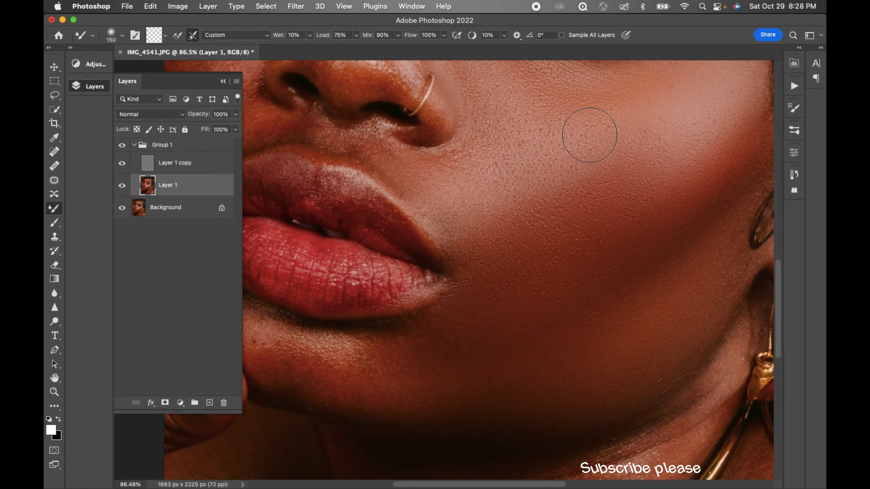
{"action": "scroll", "coordinate": [456, 167], "scroll_direction": "down", "scroll_amount": 3}
{"action": "scroll", "coordinate": [456, 167], "scroll_direction": "up", "scroll_amount": 5}
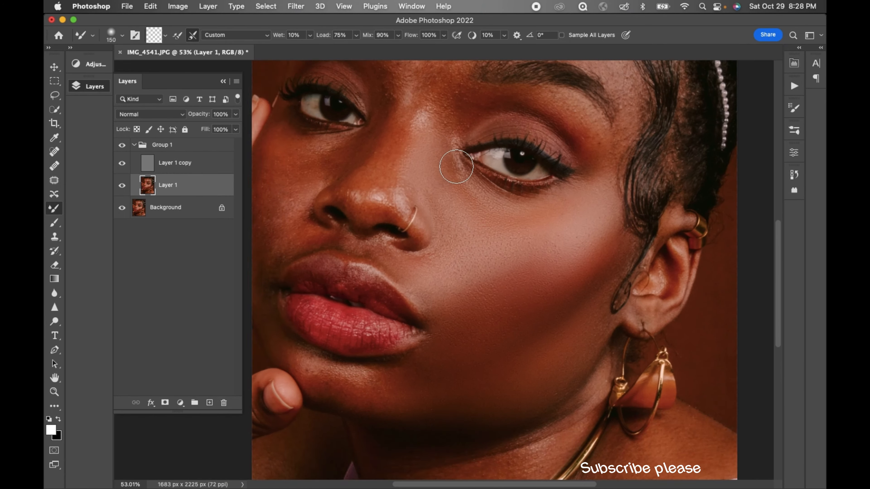
Smooth the chin below the lower lip and beside the thumb with a 150 px Mixer Brush
{"action": "scroll", "coordinate": [455, 167], "scroll_direction": "down", "scroll_amount": 4}
{"action": "scroll", "coordinate": [454, 167], "scroll_direction": "left", "scroll_amount": 3}
{"action": "scroll", "coordinate": [460, 92], "scroll_direction": "up", "scroll_amount": 4}
{"action": "key", "text": "["}
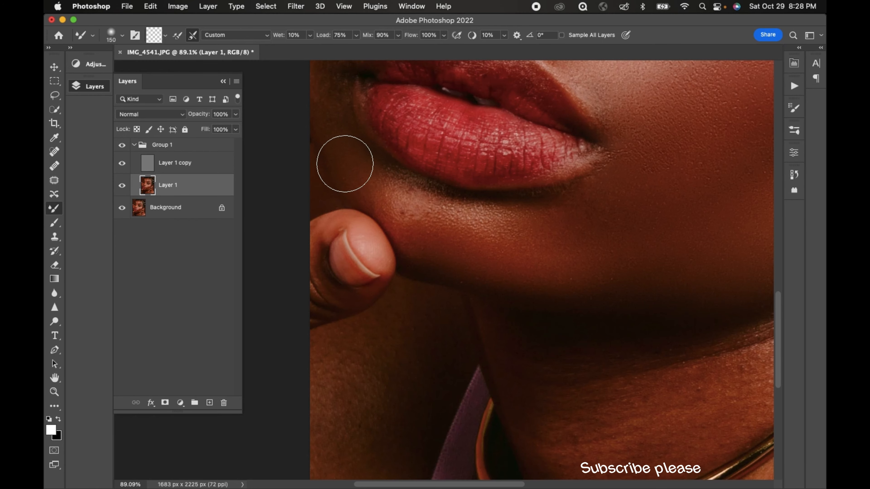
{"action": "scroll", "coordinate": [590, 196], "scroll_direction": "up", "scroll_amount": 15}
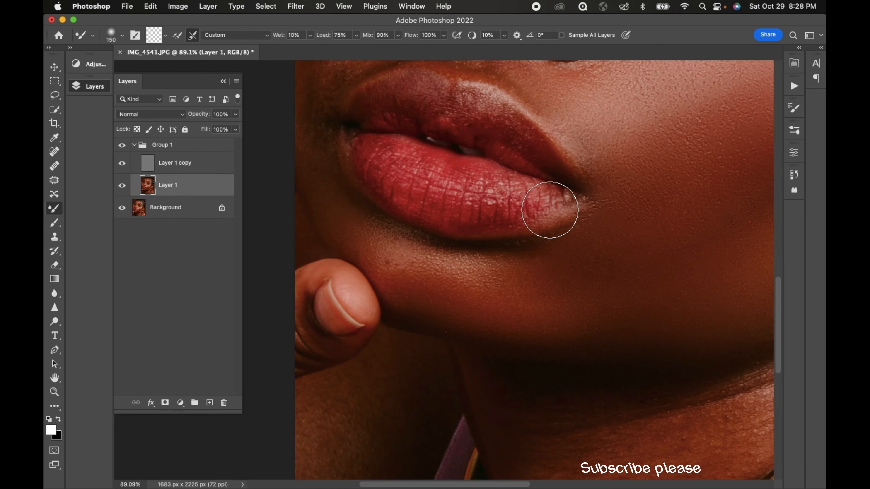
Blend the cheek on the raised-hand side of the face with the Mixer Brush at 150 px and 200 px
{"action": "scroll", "coordinate": [549, 199], "scroll_direction": "left", "scroll_amount": 4}
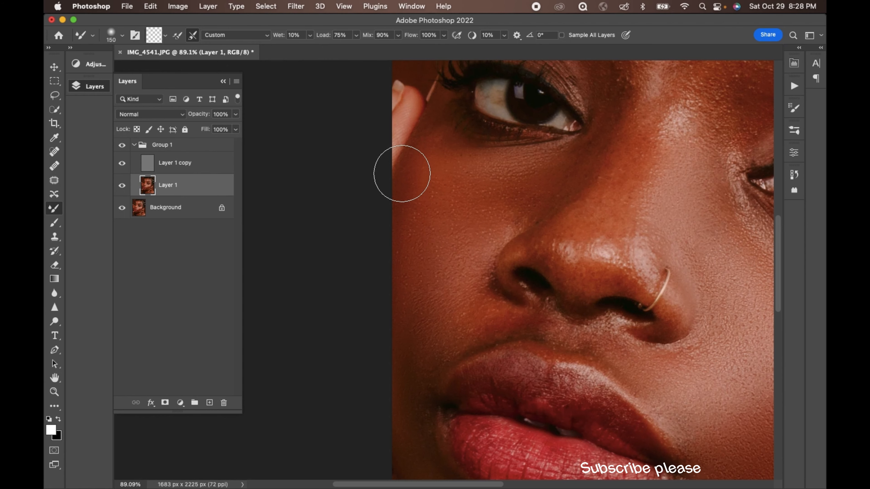
{"action": "key", "text": "bracketleft"}
{"action": "key", "text": "bracketleft"}
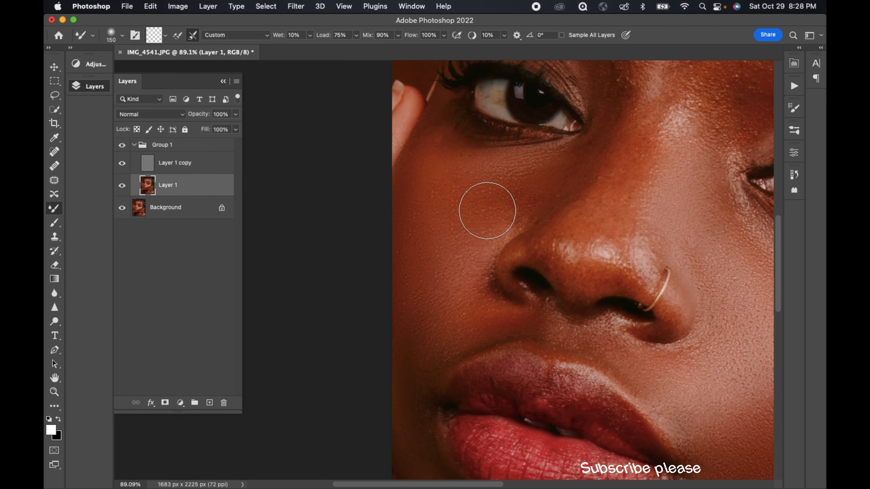
{"action": "key", "text": "bracketright"}
{"action": "key", "text": "bracketright"}
{"action": "key", "text": "bracketright"}
{"action": "key", "text": "bracketright"}
{"action": "key", "text": "bracketright"}
{"action": "key", "text": "bracketright"}
{"action": "key", "text": "bracketright"}
{"action": "key", "text": "bracketright"}
{"action": "key", "text": "bracketright"}
{"action": "key", "text": "bracketright"}
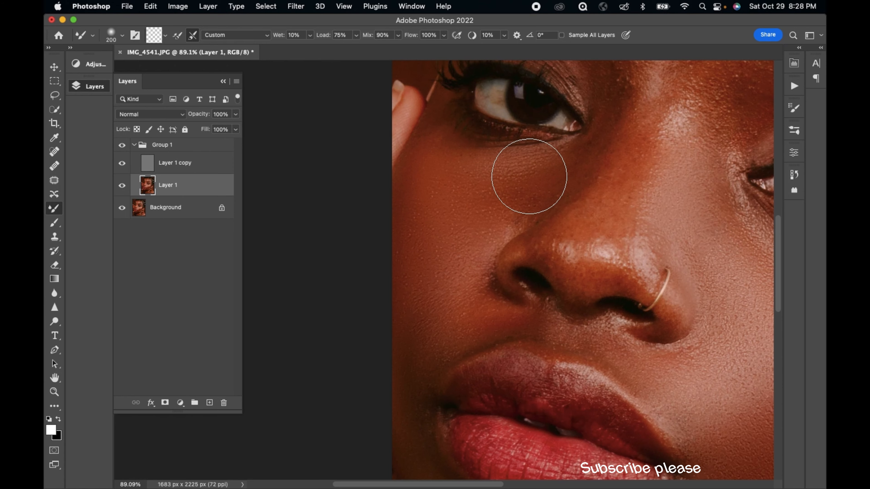
Blend the under-eye area and the side of the nose on the raised-hand side with a 100 px Mixer Brush
{"action": "scroll", "coordinate": [492, 198], "scroll_direction": "right", "scroll_amount": 3}
{"action": "scroll", "coordinate": [492, 198], "scroll_direction": "up", "scroll_amount": 2}
{"action": "key", "text": "bracketleft"}
{"action": "key", "text": "bracketleft"}
{"action": "key", "text": "bracketleft"}
{"action": "key", "text": "bracketleft"}
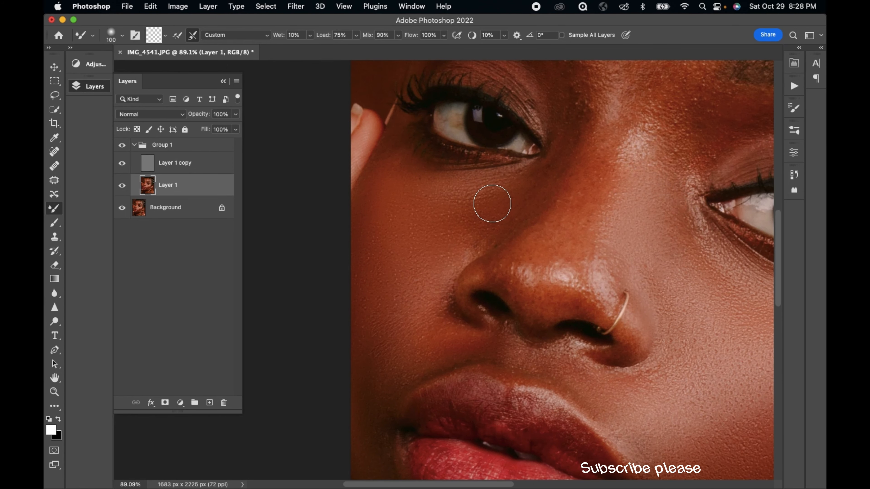
{"action": "scroll", "coordinate": [492, 203], "scroll_direction": "up", "scroll_amount": 2}
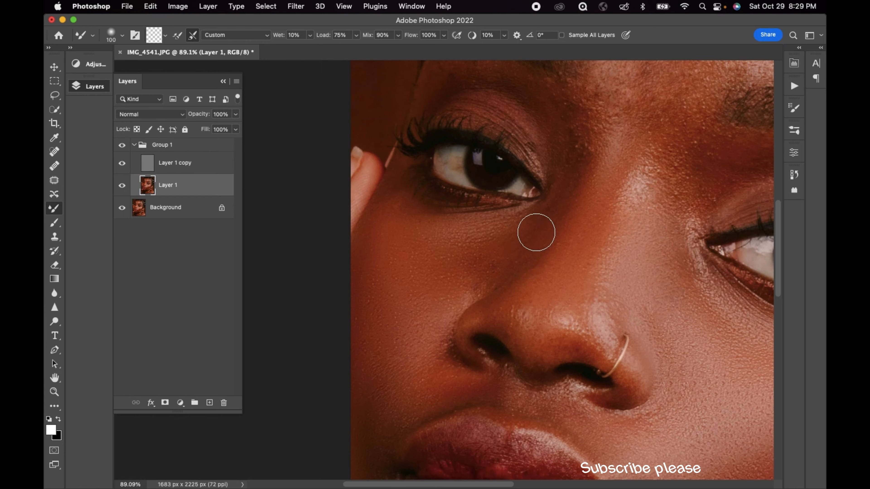
Compare the whole portrait before and after by toggling the visibility of Group 1
{"action": "scroll", "coordinate": [549, 222], "scroll_direction": "down", "scroll_amount": 10}
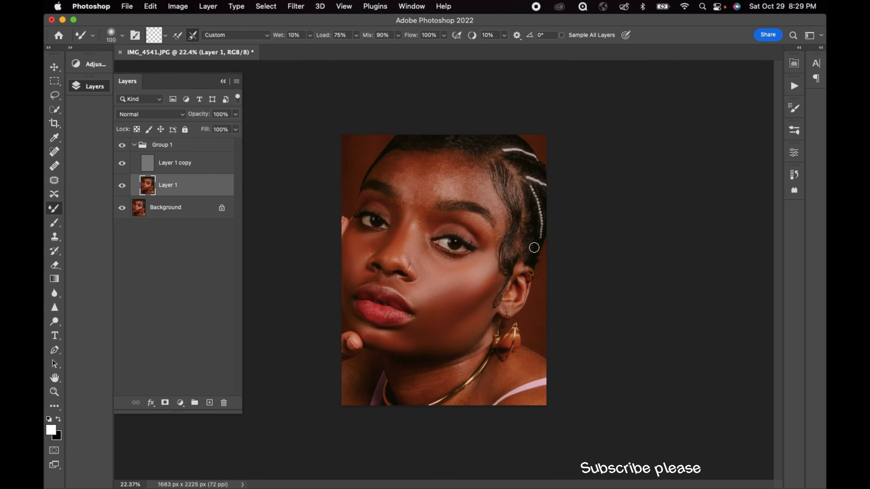
{"action": "left_click", "coordinate": [122, 145]}
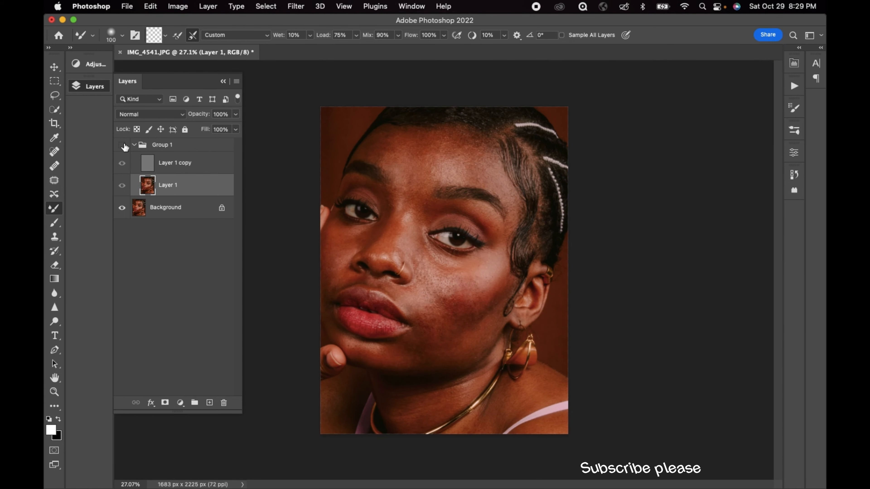
{"action": "left_click", "coordinate": [122, 145]}
{"action": "left_click", "coordinate": [122, 145]}
{"action": "left_click", "coordinate": [123, 145]}
Blend the forehead above the eyebrow farther from the braids, up to the hairline, with the Mixer Brush at 250 px and 200 px
{"action": "scroll", "coordinate": [350, 331], "scroll_direction": "up", "scroll_amount": 4}
{"action": "key", "text": "bracketleft"}
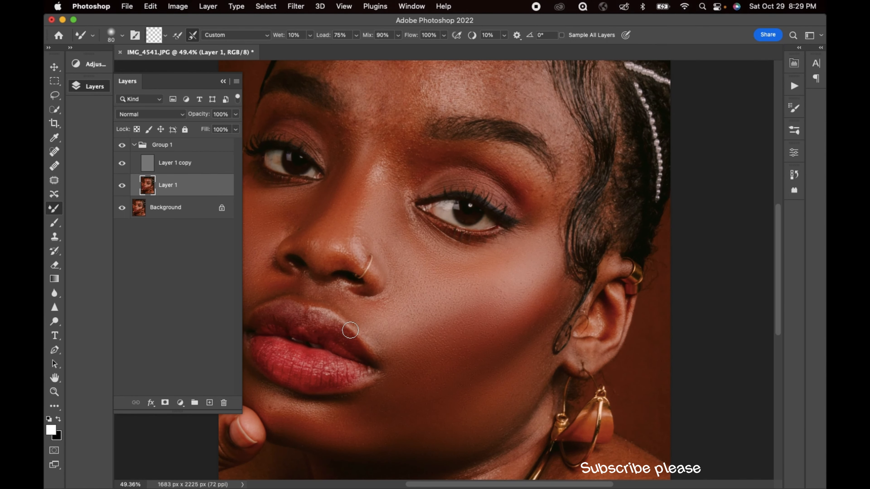
{"action": "key", "text": "bracketleft"}
{"action": "scroll", "coordinate": [350, 330], "scroll_direction": "up", "scroll_amount": 3}
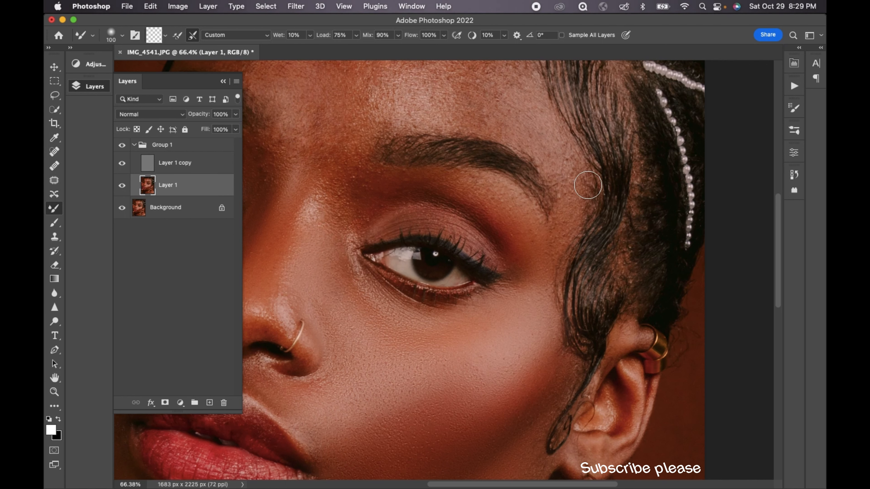
{"action": "scroll", "coordinate": [321, 199], "scroll_direction": "up", "scroll_amount": 4}
{"action": "scroll", "coordinate": [321, 199], "scroll_direction": "left", "scroll_amount": 7}
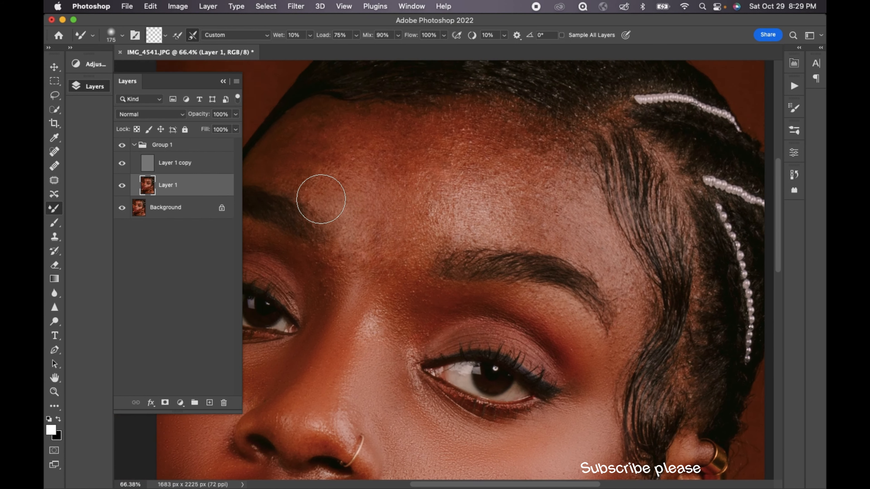
{"action": "key", "text": "bracketright"}
{"action": "scroll", "coordinate": [321, 199], "scroll_direction": "right", "scroll_amount": 1}
{"action": "key", "text": "bracketright"}
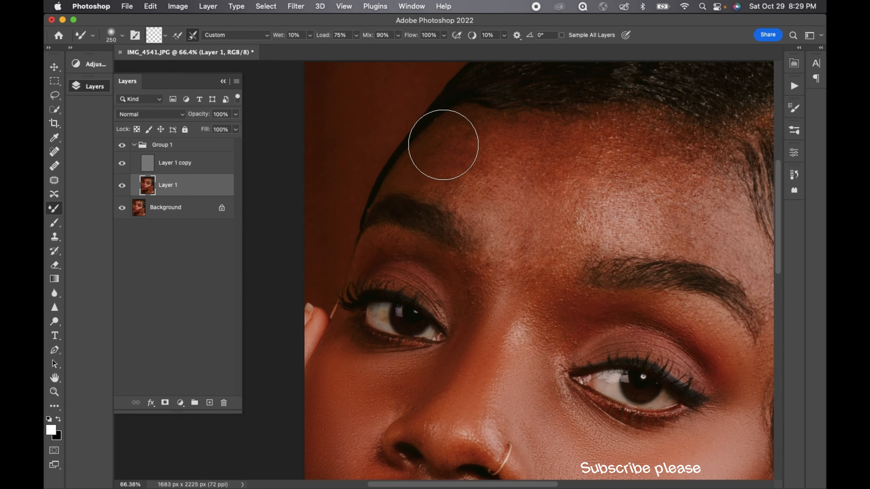
{"action": "key", "text": "bracketleft"}
{"action": "key", "text": "bracketleft"}
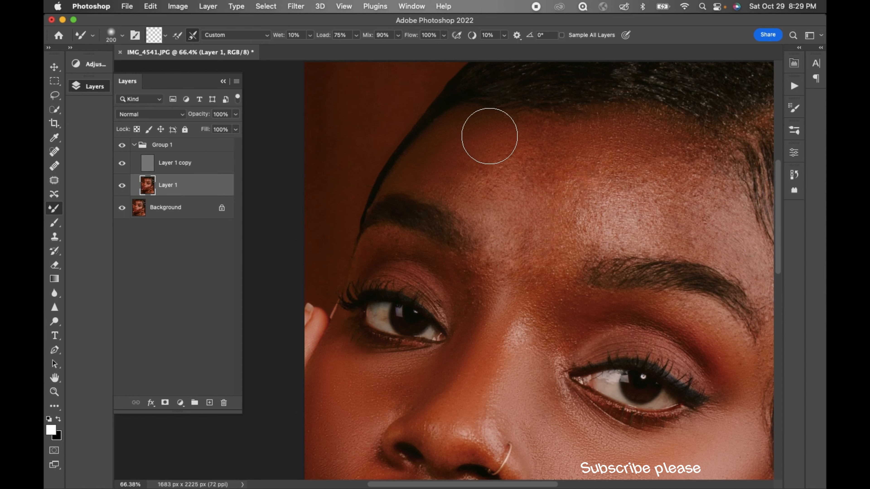
Smooth the middle of the forehead and the area between the eyebrows with the Mixer Brush at 300 px and 200 px
{"action": "key", "text": "bracketright"}
{"action": "key", "text": "bracketright"}
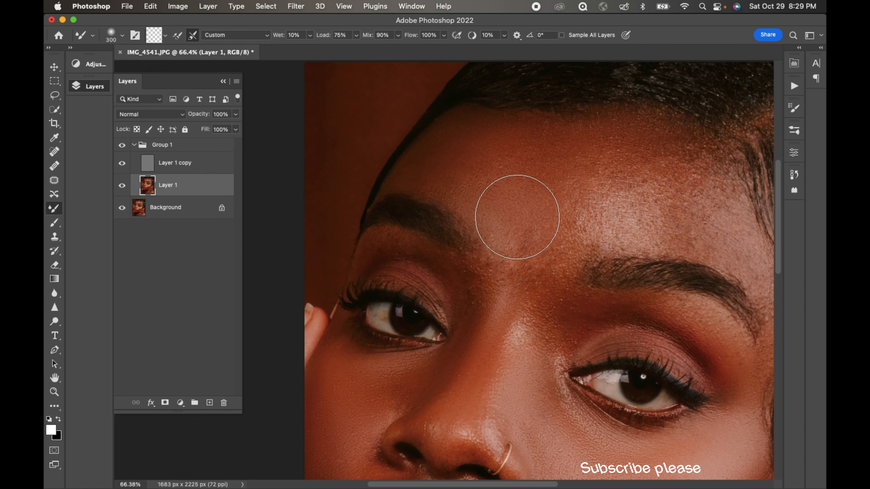
{"action": "key", "text": "bracketleft"}
{"action": "key", "text": "bracketleft"}
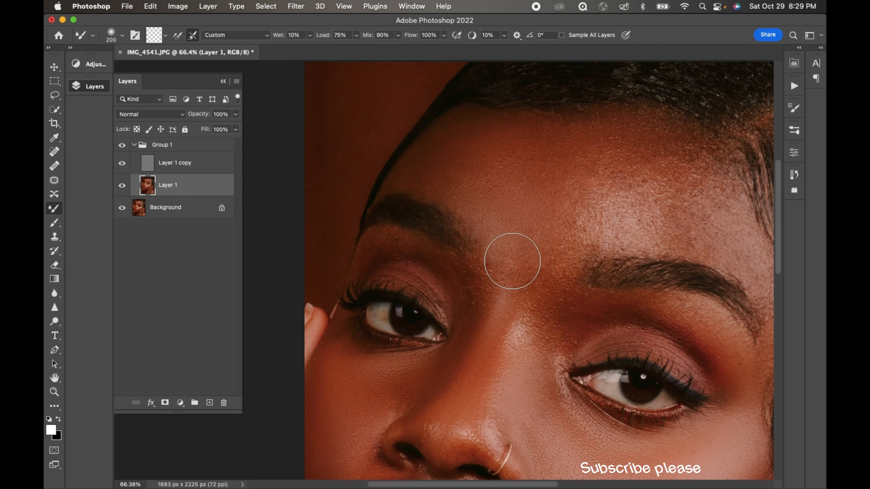
Blend the bright forehead area above the eyebrow near the braids with the Mixer Brush at 200 px and 150 px
{"action": "scroll", "coordinate": [656, 182], "scroll_direction": "right", "scroll_amount": 5}
{"action": "scroll", "coordinate": [657, 182], "scroll_direction": "down", "scroll_amount": 3}
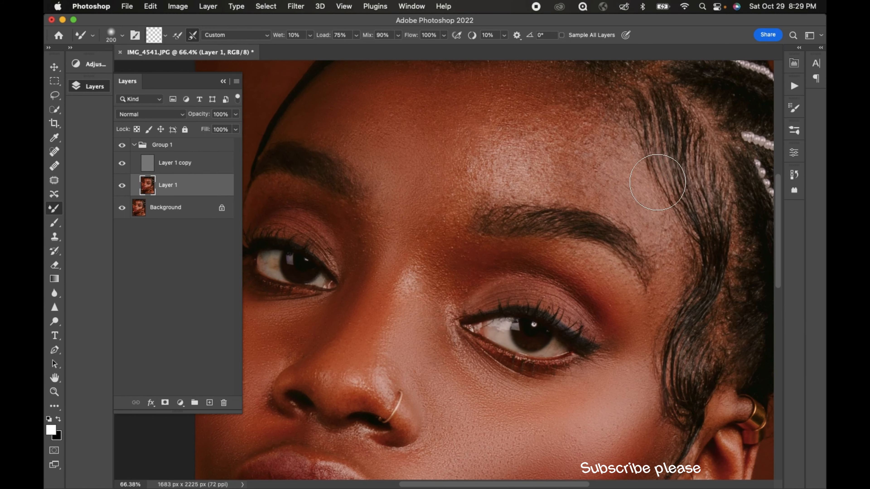
{"action": "key", "text": "bracketleft"}
{"action": "key", "text": "bracketright"}
{"action": "key", "text": "bracketright"}
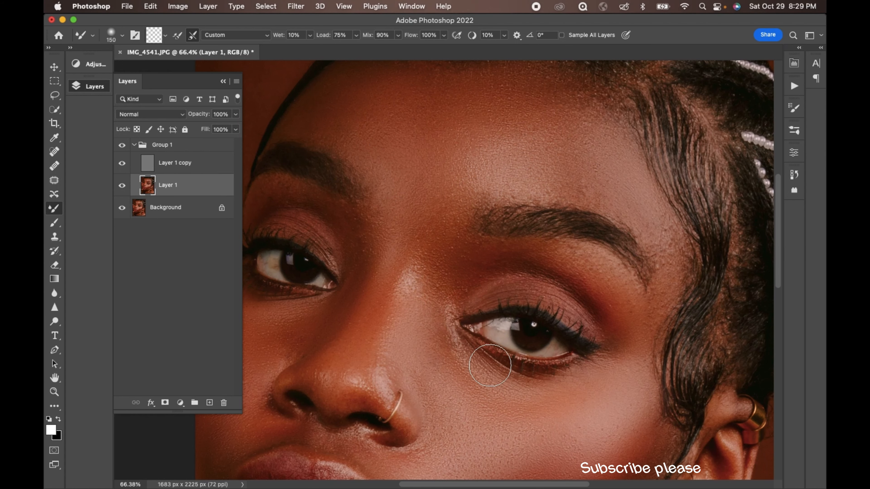
Refine the skin around both eyebrows and the temple with a 90 px Mixer Brush
{"action": "scroll", "coordinate": [544, 311], "scroll_direction": "up", "scroll_amount": 3}
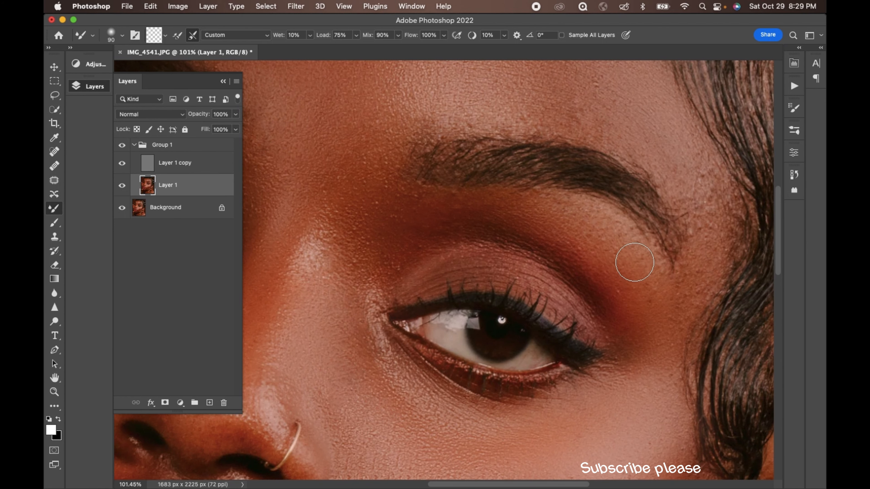
{"action": "scroll", "coordinate": [654, 261], "scroll_direction": "right", "scroll_amount": 4}
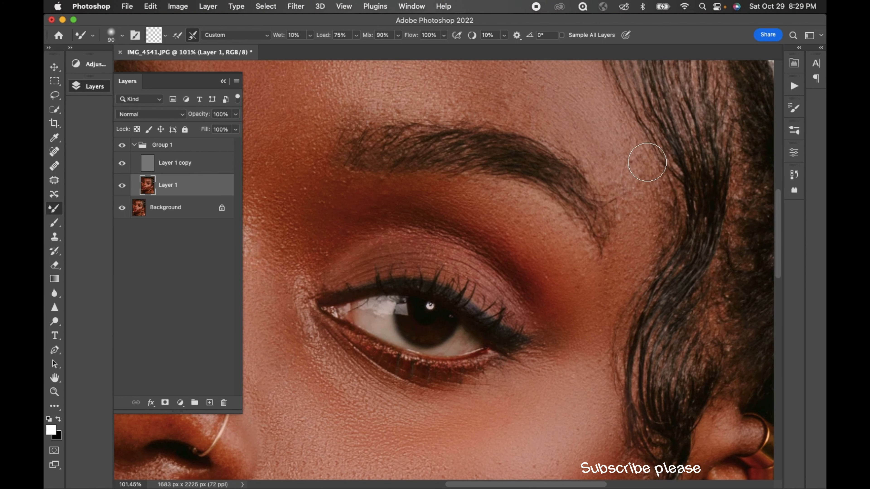
{"action": "scroll", "coordinate": [500, 111], "scroll_direction": "left", "scroll_amount": 10}
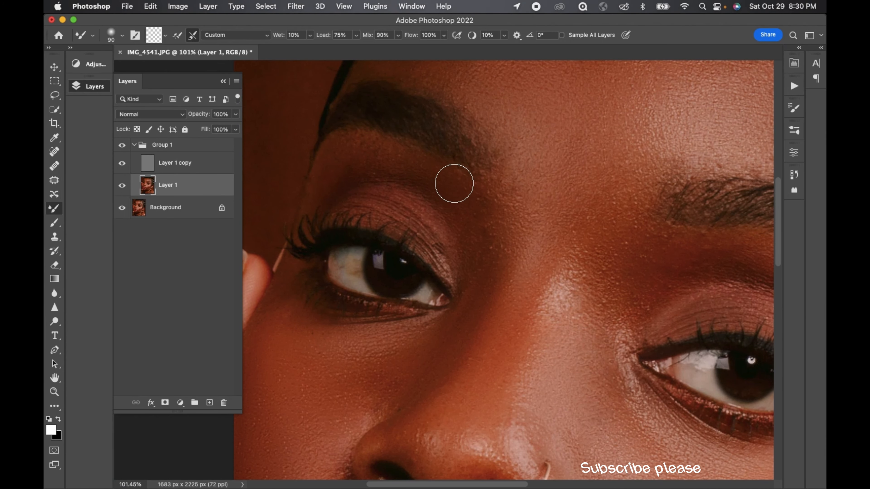
{"action": "scroll", "coordinate": [461, 247], "scroll_direction": "up", "scroll_amount": 7}
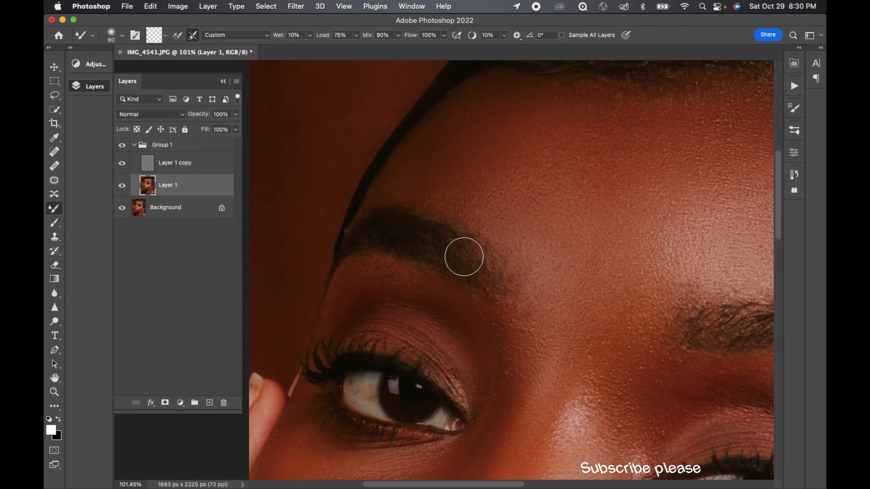
Touch up the upper forehead along the hairline near the braids with a 90 px Mixer Brush
{"action": "scroll", "coordinate": [558, 237], "scroll_direction": "down", "scroll_amount": 5}
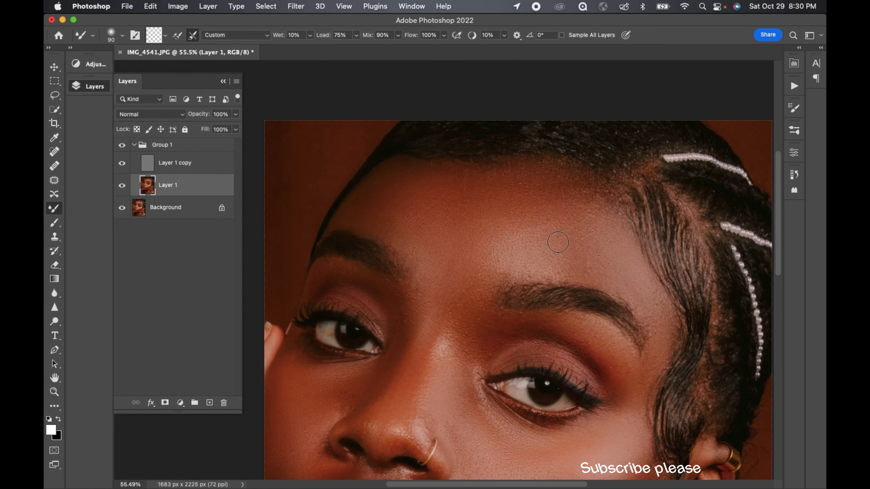
{"action": "scroll", "coordinate": [558, 242], "scroll_direction": "up", "scroll_amount": 4}
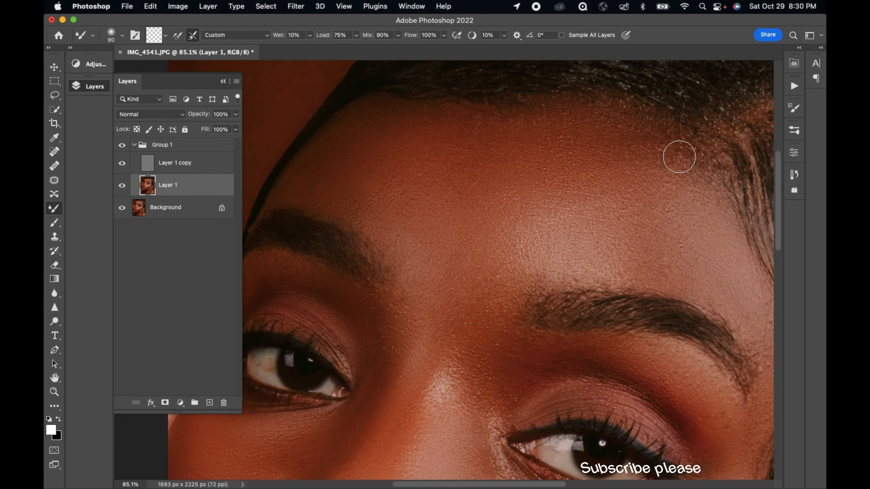
{"action": "scroll", "coordinate": [525, 238], "scroll_direction": "down", "scroll_amount": 6}
Touch up the nose and the thumb beside the chin with the 90 px Mixer Brush
{"action": "scroll", "coordinate": [524, 238], "scroll_direction": "up", "scroll_amount": 4}
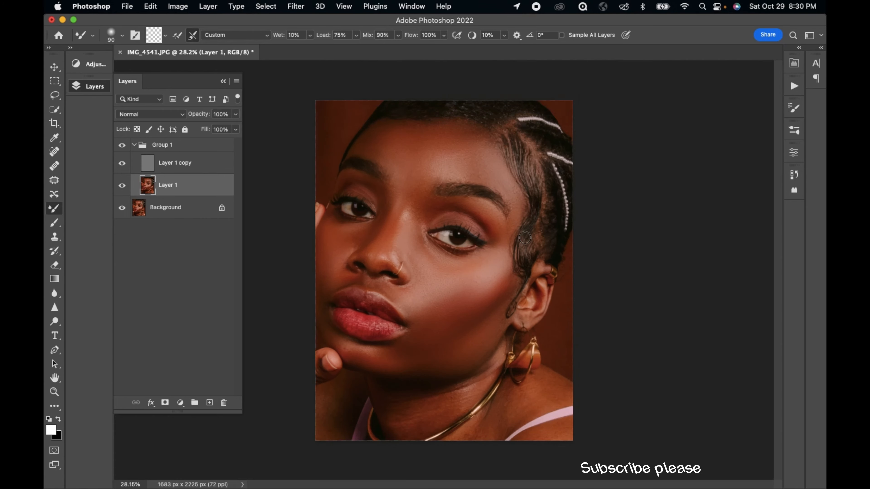
{"action": "scroll", "coordinate": [524, 237], "scroll_direction": "up", "scroll_amount": 2}
{"action": "scroll", "coordinate": [416, 238], "scroll_direction": "up", "scroll_amount": 3}
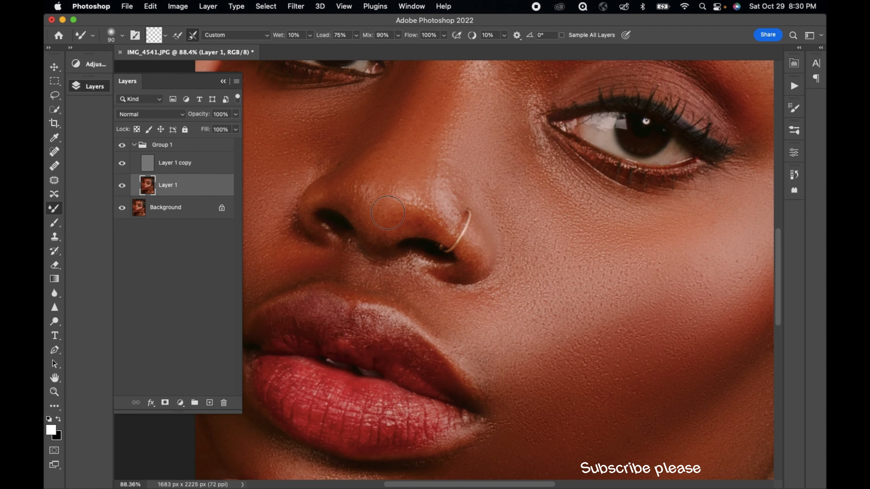
{"action": "scroll", "coordinate": [428, 199], "scroll_direction": "up", "scroll_amount": 2}
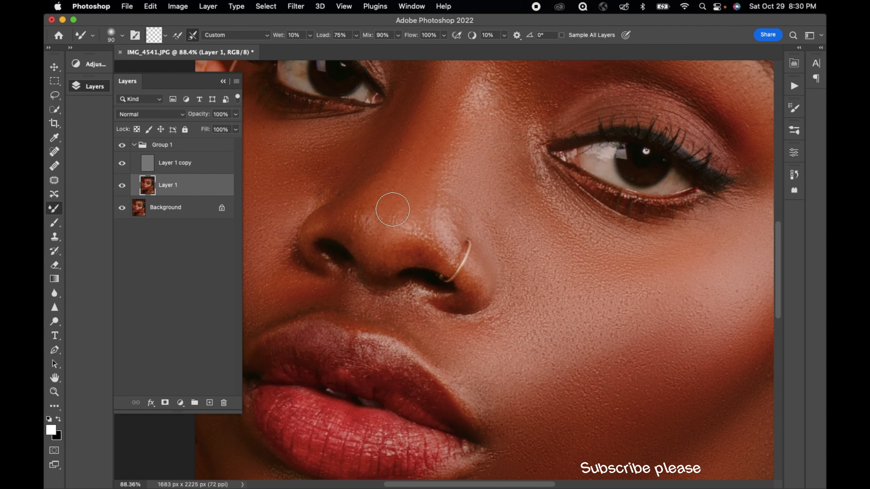
{"action": "scroll", "coordinate": [395, 204], "scroll_direction": "down", "scroll_amount": 10}
{"action": "scroll", "coordinate": [443, 208], "scroll_direction": "left", "scroll_amount": 3}
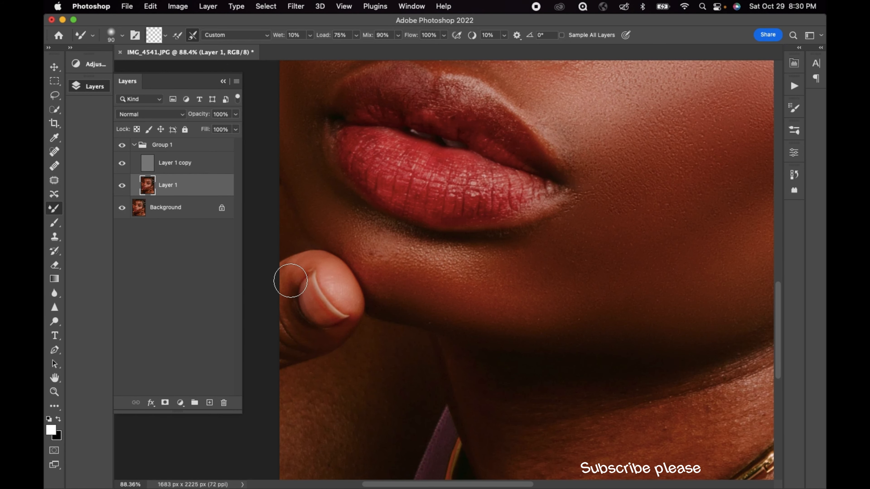
Smooth the shaded skin below the hand with the Mixer Brush enlarged to 150 px
{"action": "scroll", "coordinate": [290, 281], "scroll_direction": "down", "scroll_amount": 8}
{"action": "scroll", "coordinate": [291, 281], "scroll_direction": "left", "scroll_amount": 2}
{"action": "key", "text": "bracketright"}
{"action": "key", "text": "bracketright"}
{"action": "key", "text": "bracketright"}
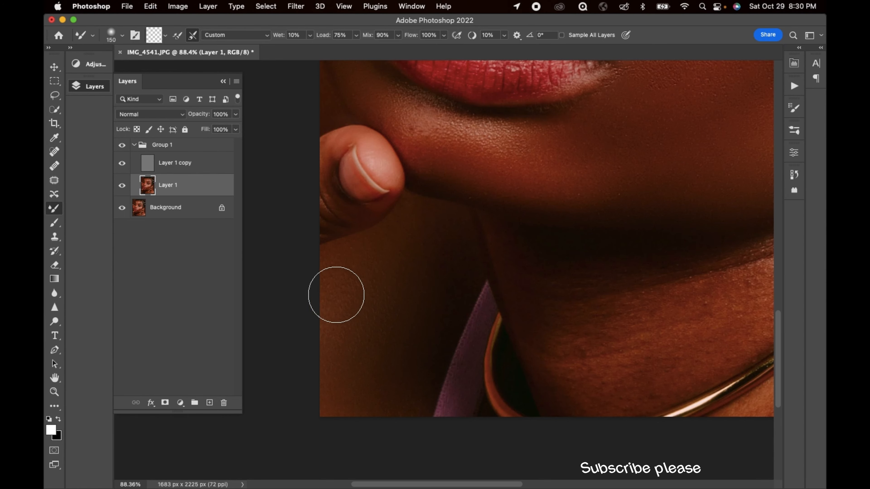
Smooth the neck between the jaw and the gold necklace with the Mixer Brush at 150 px and 100 px
{"action": "scroll", "coordinate": [366, 432], "scroll_direction": "down", "scroll_amount": 5}
{"action": "scroll", "coordinate": [367, 432], "scroll_direction": "right", "scroll_amount": 5}
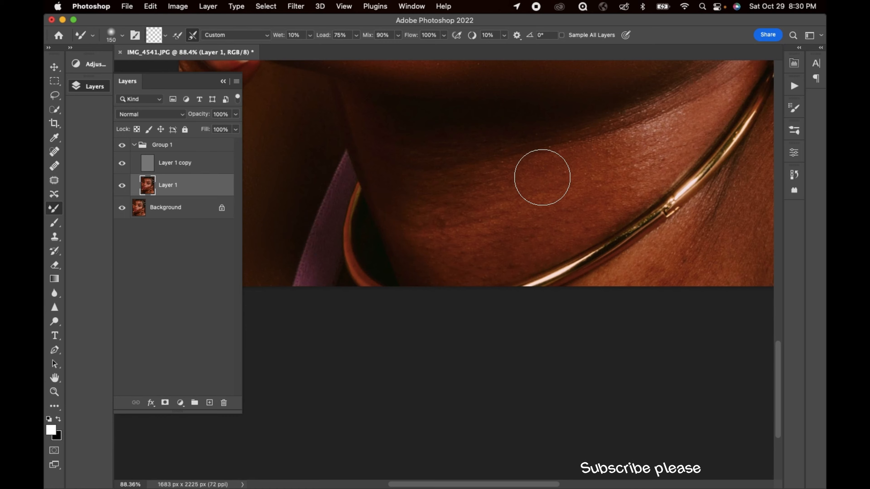
{"action": "scroll", "coordinate": [542, 179], "scroll_direction": "up", "scroll_amount": 3}
{"action": "scroll", "coordinate": [542, 179], "scroll_direction": "left", "scroll_amount": 2}
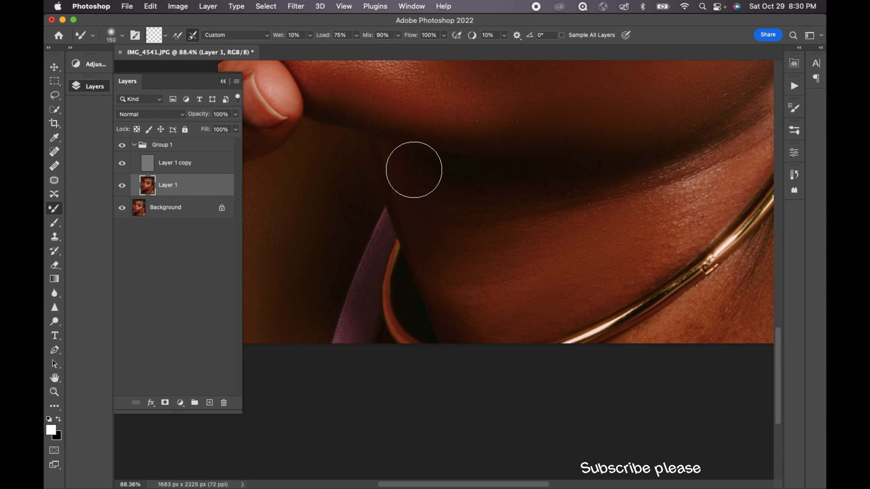
{"action": "scroll", "coordinate": [466, 298], "scroll_direction": "right", "scroll_amount": 5}
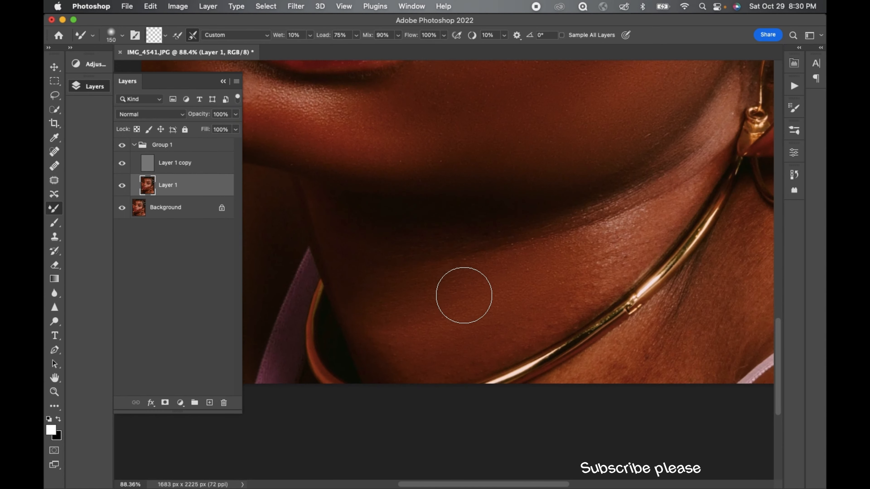
{"action": "scroll", "coordinate": [466, 296], "scroll_direction": "up", "scroll_amount": 2}
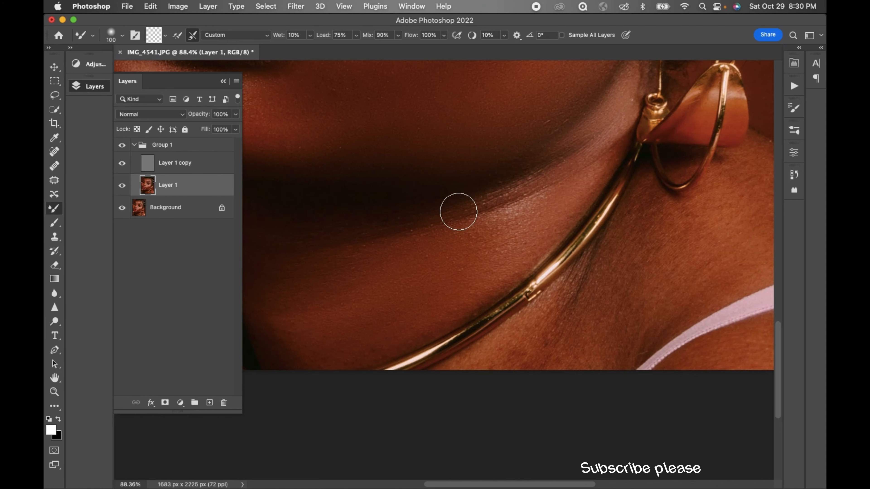
Even out the shoulder and the skin between the necklace and the pink strap with a 150 px Mixer Brush
{"action": "scroll", "coordinate": [266, 254], "scroll_direction": "right", "scroll_amount": 5}
{"action": "scroll", "coordinate": [267, 254], "scroll_direction": "down", "scroll_amount": 2}
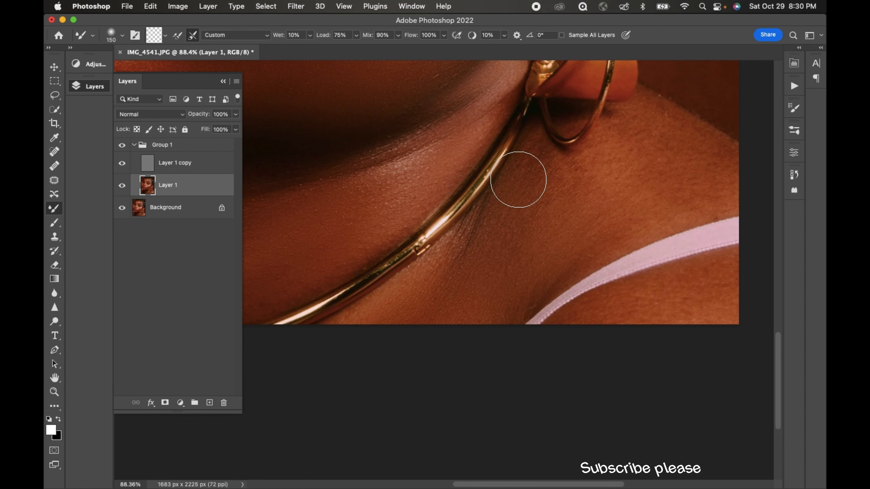
{"action": "scroll", "coordinate": [422, 308], "scroll_direction": "right", "scroll_amount": 7}
{"action": "scroll", "coordinate": [422, 308], "scroll_direction": "up", "scroll_amount": 1}
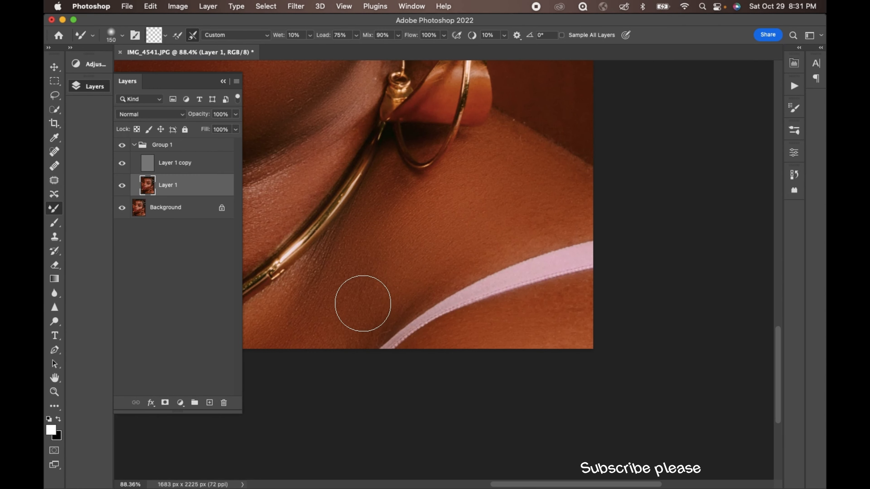
{"action": "scroll", "coordinate": [515, 174], "scroll_direction": "left", "scroll_amount": 10}
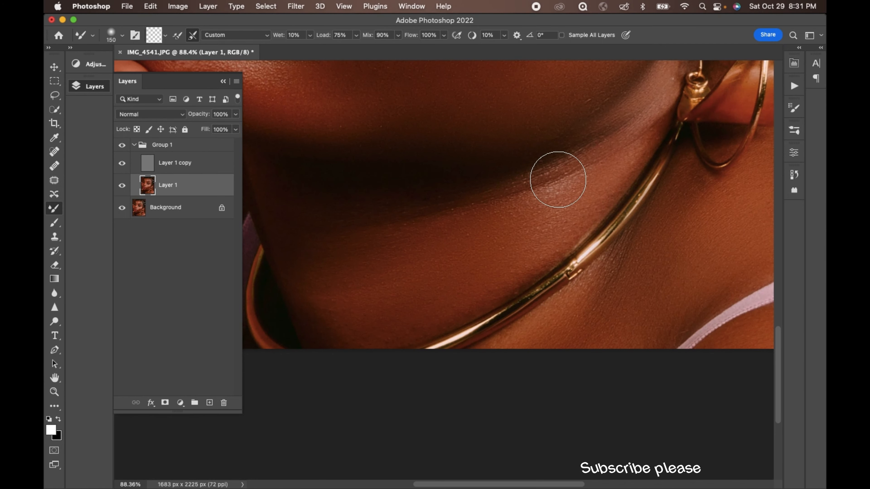
Blend the cheek from the nose and mouth corner to the ear with the Mixer Brush at 200, 250 and 125 px
{"action": "scroll", "coordinate": [481, 305], "scroll_direction": "down", "scroll_amount": 10}
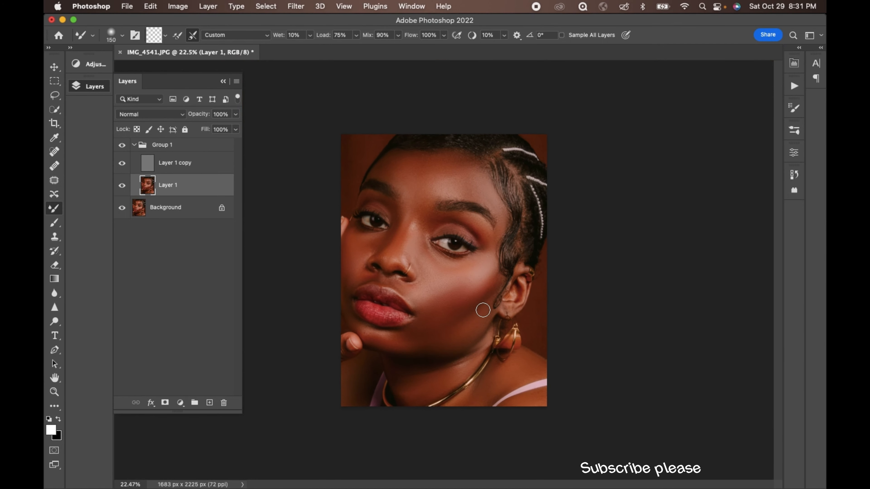
{"action": "scroll", "coordinate": [483, 310], "scroll_direction": "up", "scroll_amount": 5}
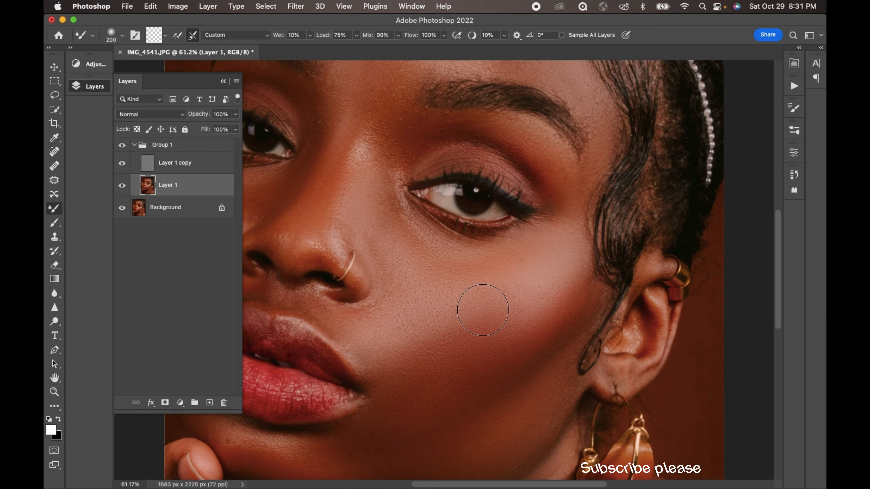
{"action": "scroll", "coordinate": [483, 311], "scroll_direction": "up", "scroll_amount": 3}
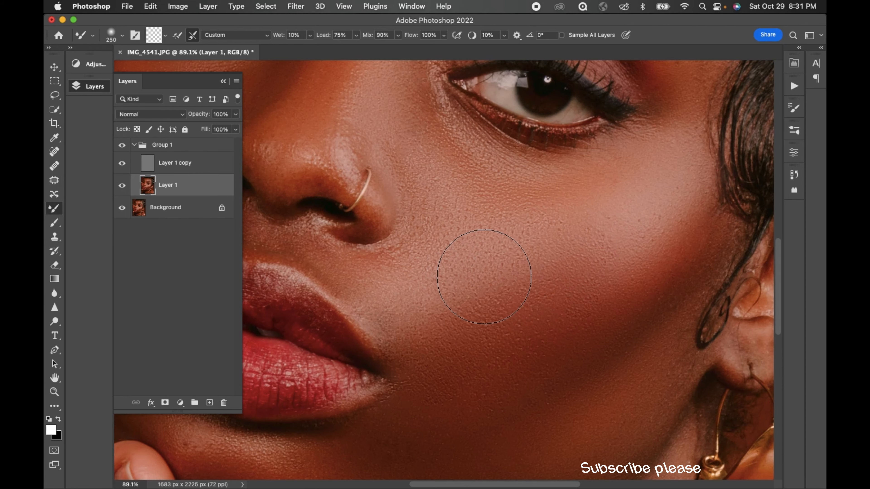
{"action": "scroll", "coordinate": [394, 333], "scroll_direction": "down", "scroll_amount": 4}
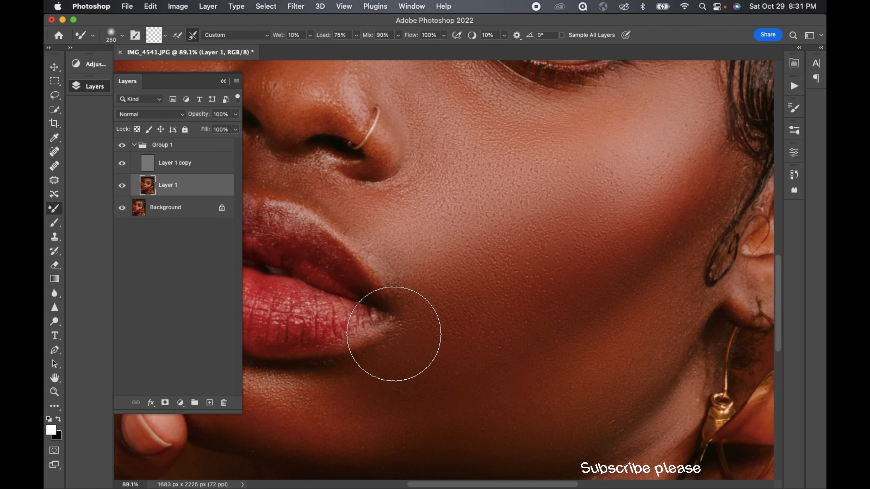
{"action": "scroll", "coordinate": [394, 336], "scroll_direction": "down", "scroll_amount": 5}
{"action": "scroll", "coordinate": [394, 336], "scroll_direction": "up", "scroll_amount": 5}
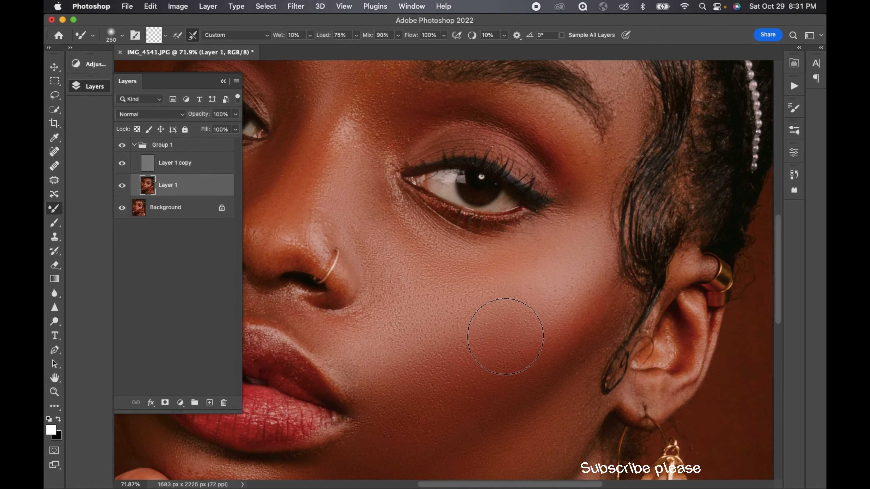
{"action": "key", "text": "bracketleft"}
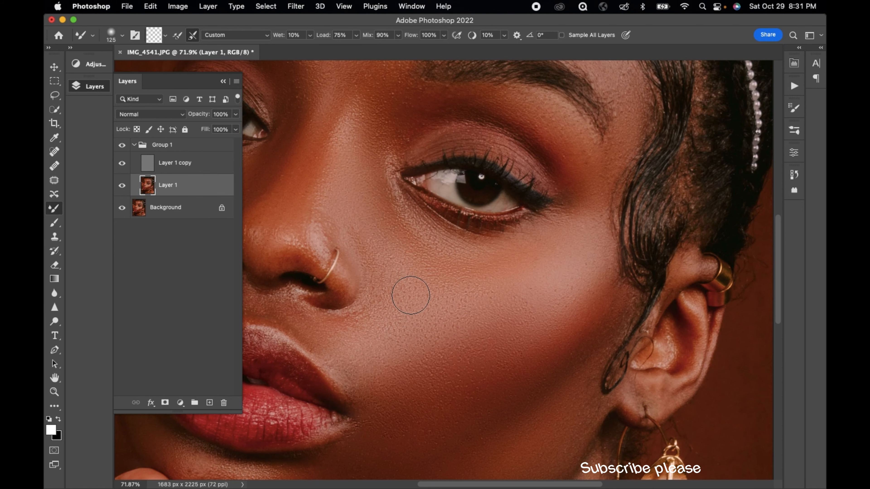
{"action": "scroll", "coordinate": [327, 330], "scroll_direction": "left", "scroll_amount": 5}
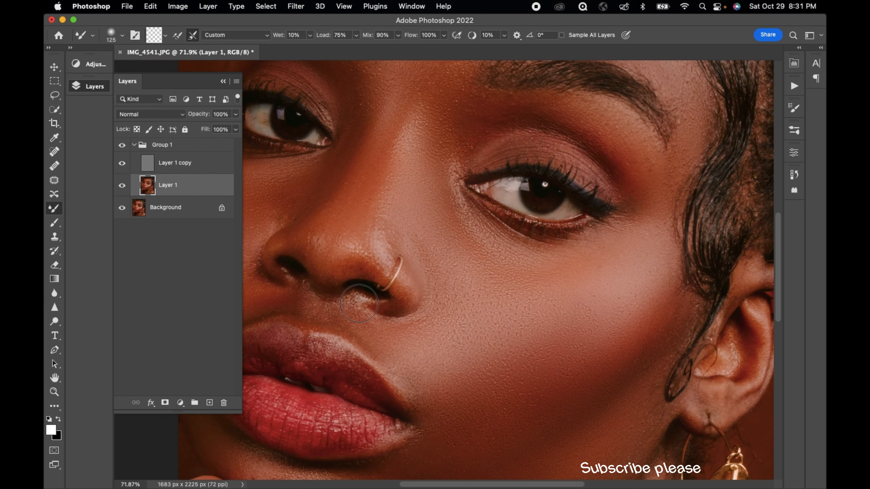
Compare the portrait before and after the retouch by toggling the visibility of Group 1
{"action": "scroll", "coordinate": [373, 350], "scroll_direction": "down", "scroll_amount": 10}
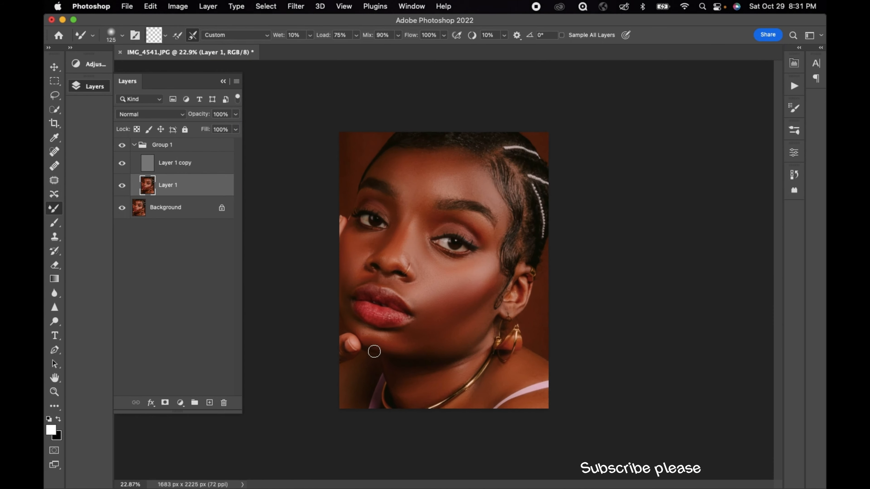
{"action": "left_click", "coordinate": [122, 145]}
{"action": "left_click", "coordinate": [121, 145]}
{"action": "left_click", "coordinate": [122, 145]}
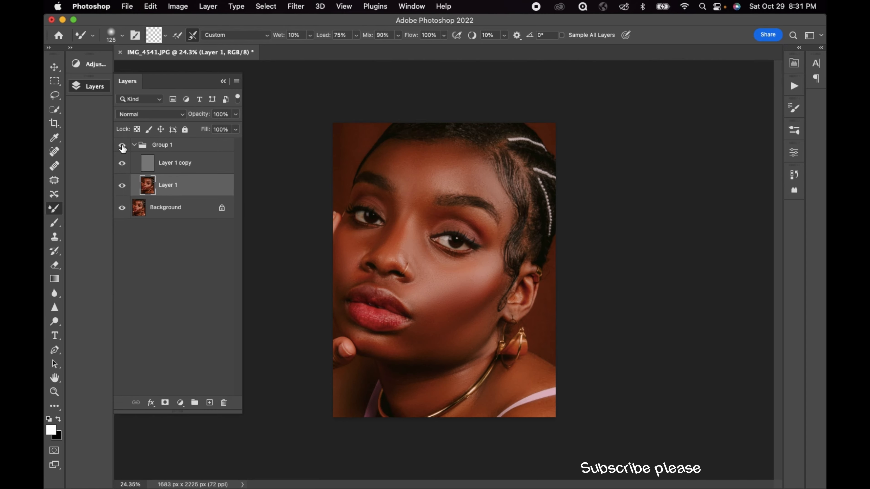
{"action": "left_click", "coordinate": [123, 146]}
{"action": "scroll", "coordinate": [741, 412], "scroll_direction": "up", "scroll_amount": 5}
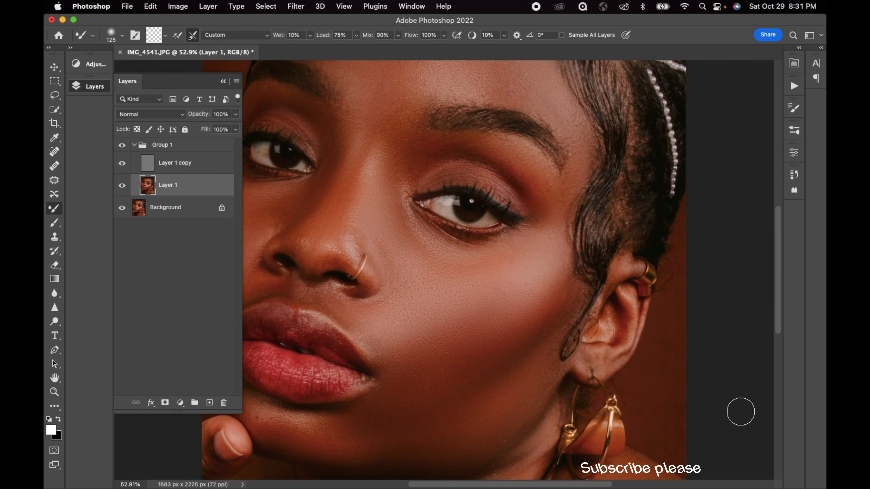
{"action": "scroll", "coordinate": [741, 412], "scroll_direction": "down", "scroll_amount": 3}
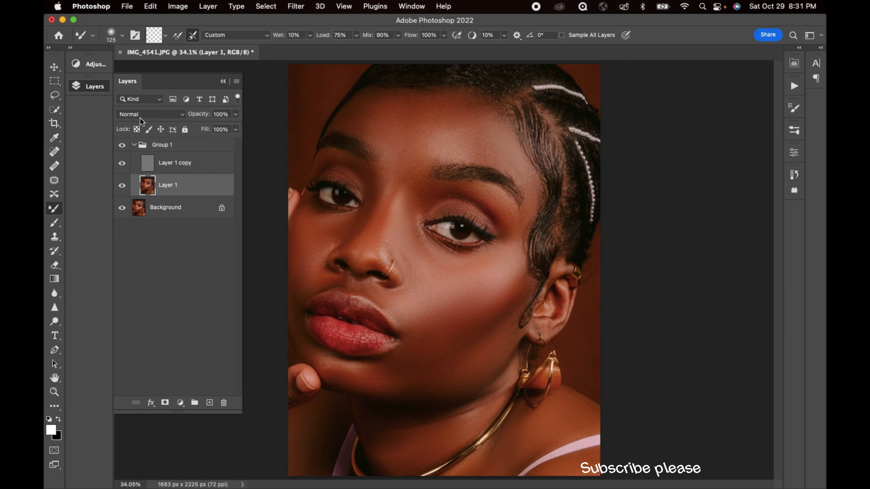
Outline the under-eye area and the bright upper cheek beside the nose with the Lasso tool
{"action": "left_click", "coordinate": [55, 96]}
{"action": "scroll", "coordinate": [444, 150], "scroll_direction": "up", "scroll_amount": 2}
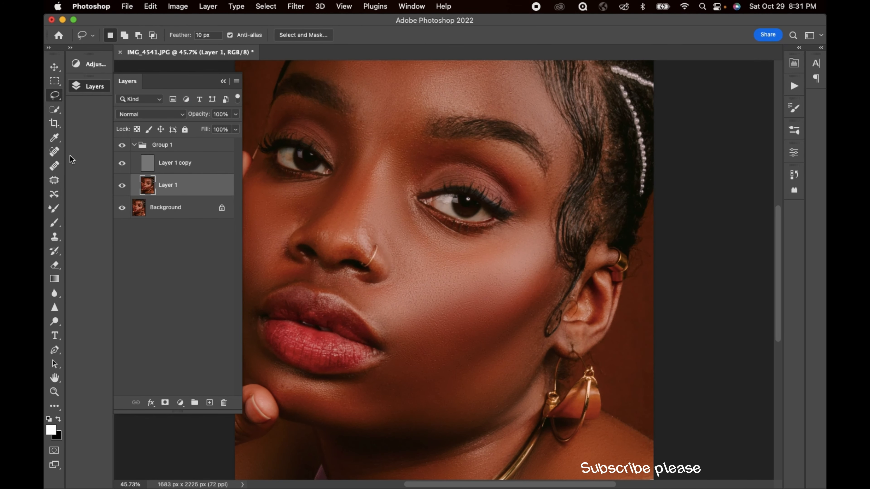
{"action": "right_click", "coordinate": [63, 100]}
{"action": "left_click", "coordinate": [177, 238]}
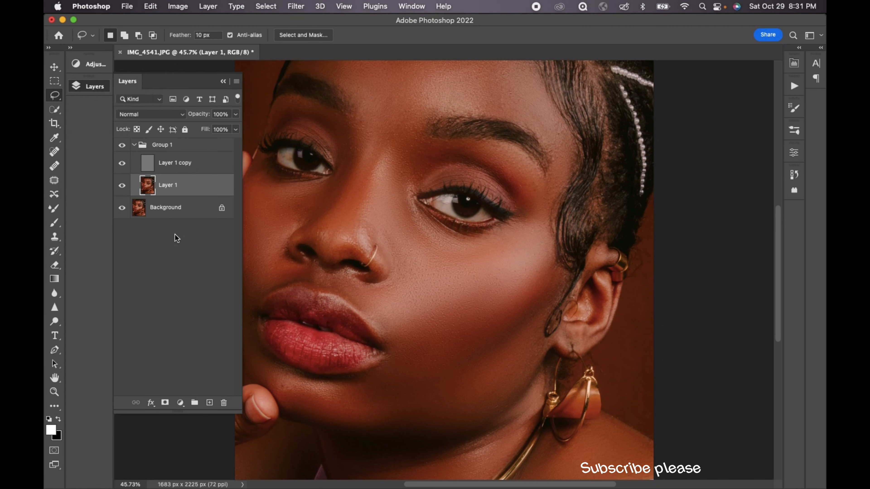
{"action": "mouse_move", "coordinate": [470, 243]}
{"action": "left_mouse_down"}
{"action": "mouse_move", "coordinate": [532, 207]}
{"action": "mouse_move", "coordinate": [539, 243]}
{"action": "mouse_move", "coordinate": [528, 272]}
{"action": "mouse_move", "coordinate": [412, 349]}
{"action": "left_mouse_up"}
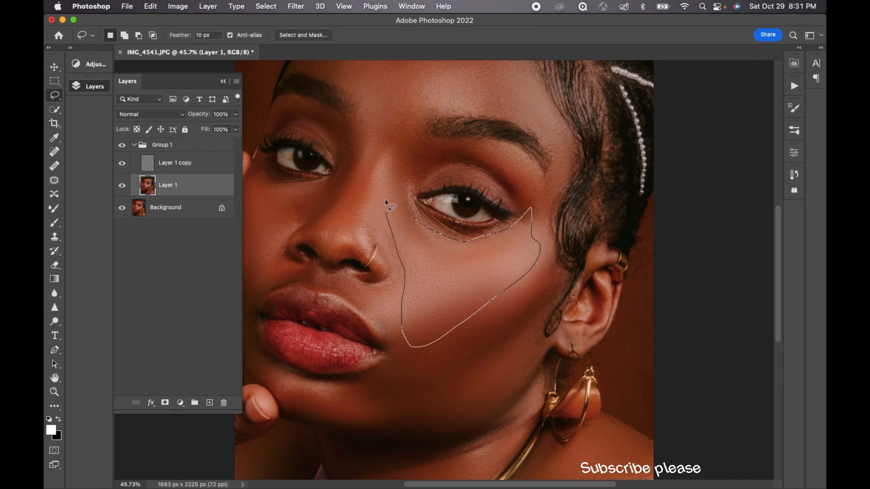
{"action": "left_click_drag", "start_coordinate": [400, 173], "coordinate": [416, 207]}
Apply a Gaussian Blur with a 15-pixel radius to the selected under-eye and cheek area
{"action": "left_click", "coordinate": [295, 6]}
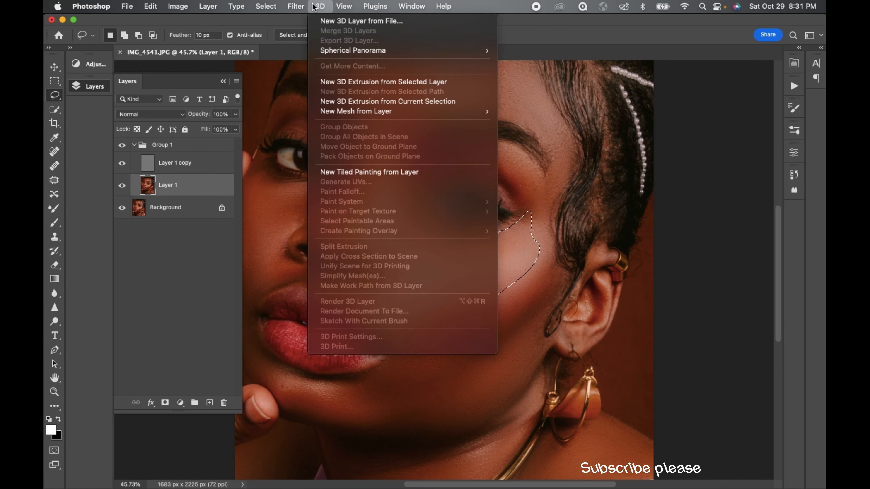
{"action": "mouse_move", "coordinate": [313, 148]}
{"action": "left_click", "coordinate": [500, 186]}
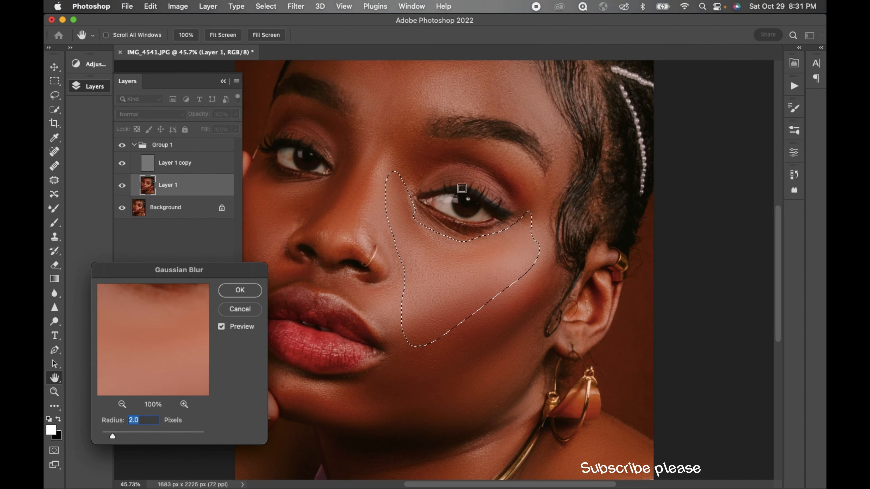
{"action": "type", "text": "15"}
{"action": "key", "text": "Return"}
Lasso the shaded cheek contour and the jawline down to the chin, reapplying the Gaussian Blur to each selection
{"action": "scroll", "coordinate": [505, 326], "scroll_direction": "down", "scroll_amount": 5}
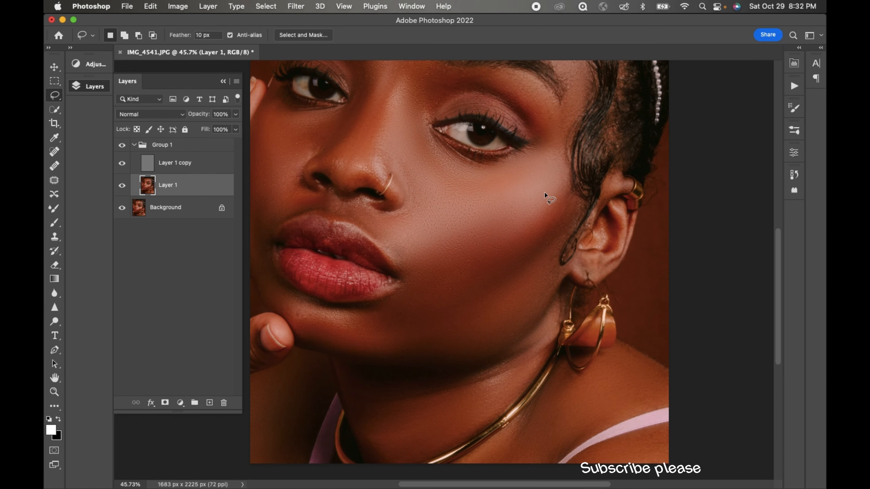
{"action": "mouse_move", "coordinate": [545, 193]}
{"action": "left_mouse_down"}
{"action": "mouse_move", "coordinate": [399, 322]}
{"action": "mouse_move", "coordinate": [501, 273]}
{"action": "mouse_move", "coordinate": [548, 242]}
{"action": "mouse_move", "coordinate": [577, 211]}
{"action": "left_mouse_up"}
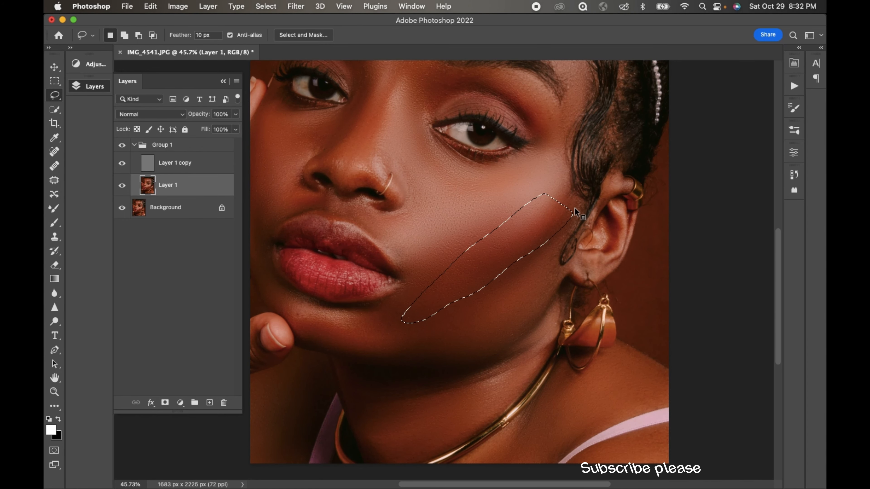
{"action": "mouse_move", "coordinate": [541, 249]}
{"action": "left_mouse_down"}
{"action": "mouse_move", "coordinate": [486, 295]}
{"action": "mouse_move", "coordinate": [322, 322]}
{"action": "mouse_move", "coordinate": [309, 334]}
{"action": "mouse_move", "coordinate": [409, 357]}
{"action": "mouse_move", "coordinate": [458, 358]}
{"action": "mouse_move", "coordinate": [490, 348]}
{"action": "mouse_move", "coordinate": [520, 330]}
{"action": "mouse_move", "coordinate": [549, 294]}
{"action": "mouse_move", "coordinate": [569, 206]}
{"action": "left_mouse_up"}
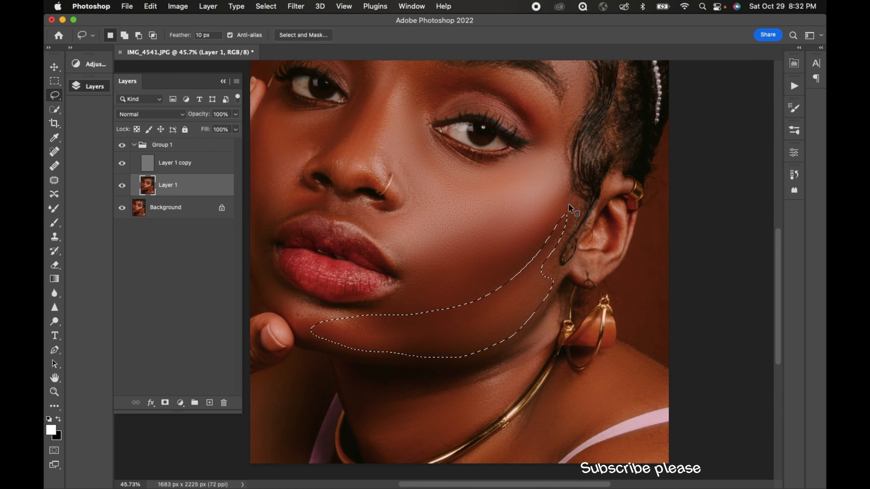
{"action": "left_click", "coordinate": [569, 207]}
Lasso the neck and the chin below the lips, reapplying the Gaussian Blur to each selection
{"action": "scroll", "coordinate": [559, 233], "scroll_direction": "down", "scroll_amount": 3}
{"action": "scroll", "coordinate": [559, 233], "scroll_direction": "left", "scroll_amount": 2}
{"action": "mouse_move", "coordinate": [518, 331]}
{"action": "left_mouse_down"}
{"action": "mouse_move", "coordinate": [483, 345]}
{"action": "mouse_move", "coordinate": [386, 353]}
{"action": "mouse_move", "coordinate": [391, 387]}
{"action": "mouse_move", "coordinate": [412, 419]}
{"action": "mouse_move", "coordinate": [514, 359]}
{"action": "mouse_move", "coordinate": [521, 339]}
{"action": "left_mouse_up"}
{"action": "left_click", "coordinate": [521, 340]}
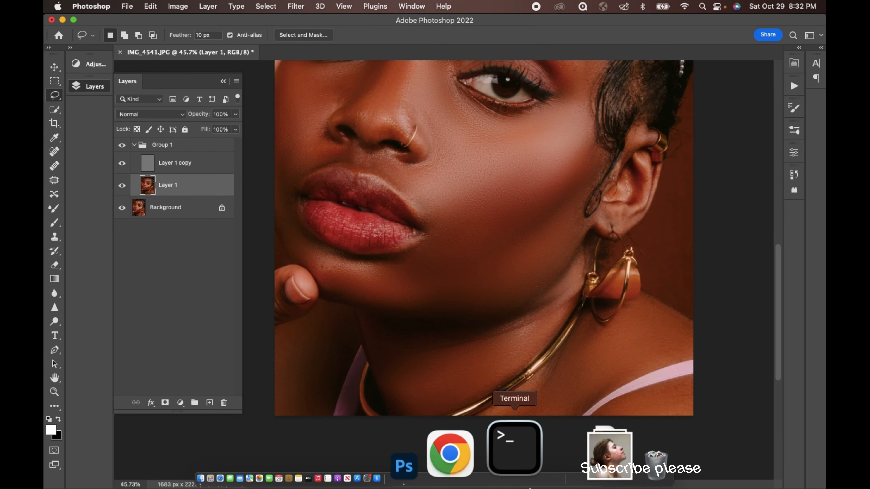
{"action": "mouse_move", "coordinate": [324, 252]}
{"action": "left_mouse_down"}
{"action": "mouse_move", "coordinate": [366, 286]}
{"action": "mouse_move", "coordinate": [453, 272]}
{"action": "left_mouse_up"}
Lasso the forehead between the hairline and eyebrows and reapply the Gaussian Blur to soften its tones
{"action": "scroll", "coordinate": [451, 272], "scroll_direction": "down", "scroll_amount": 3}
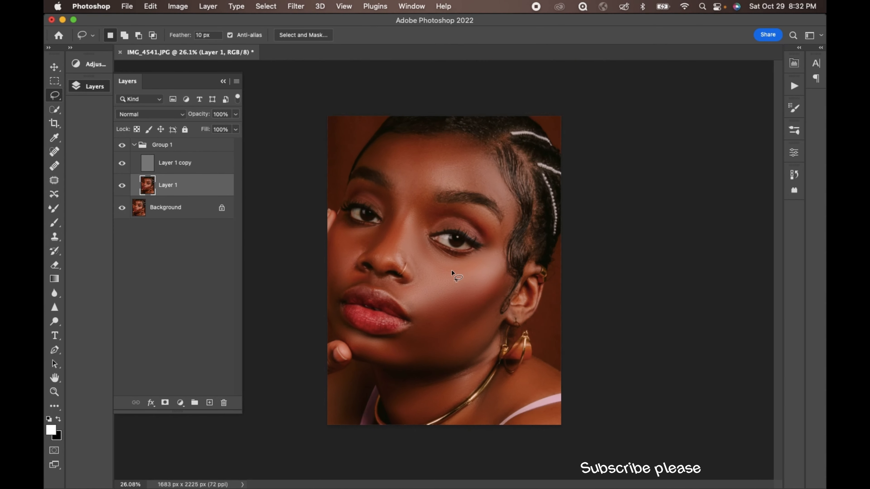
{"action": "scroll", "coordinate": [451, 273], "scroll_direction": "up", "scroll_amount": 3}
{"action": "scroll", "coordinate": [451, 273], "scroll_direction": "up", "scroll_amount": 2}
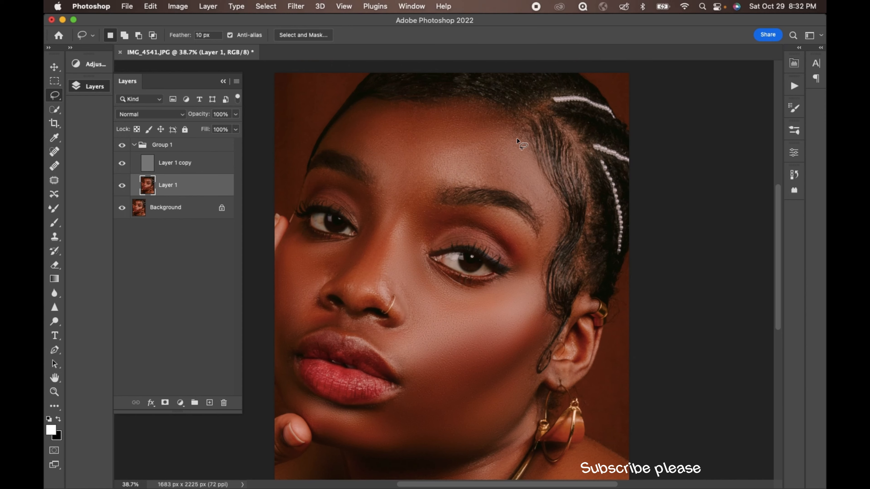
{"action": "mouse_move", "coordinate": [512, 133]}
{"action": "left_mouse_down"}
{"action": "mouse_move", "coordinate": [481, 102]}
{"action": "mouse_move", "coordinate": [357, 110]}
{"action": "mouse_move", "coordinate": [347, 131]}
{"action": "left_mouse_up"}
{"action": "mouse_move", "coordinate": [390, 172]}
{"action": "left_mouse_down"}
{"action": "mouse_move", "coordinate": [401, 206]}
{"action": "mouse_move", "coordinate": [421, 187]}
{"action": "left_mouse_up"}
{"action": "left_click_drag", "start_coordinate": [493, 170], "coordinate": [532, 172]}
{"action": "scroll", "coordinate": [532, 173], "scroll_direction": "down", "scroll_amount": 3}
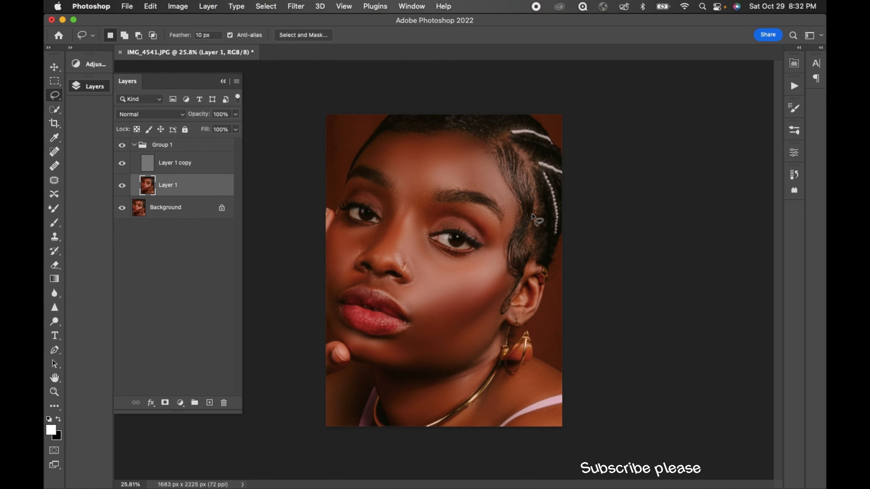
Undo back to the forehead selection, apply a Gaussian Blur with an 8.2-pixel radius to it, and deselect
{"action": "key", "text": "super+z"}
{"action": "scroll", "coordinate": [477, 228], "scroll_direction": "down", "scroll_amount": 1}
{"action": "scroll", "coordinate": [476, 229], "scroll_direction": "up", "scroll_amount": 3}
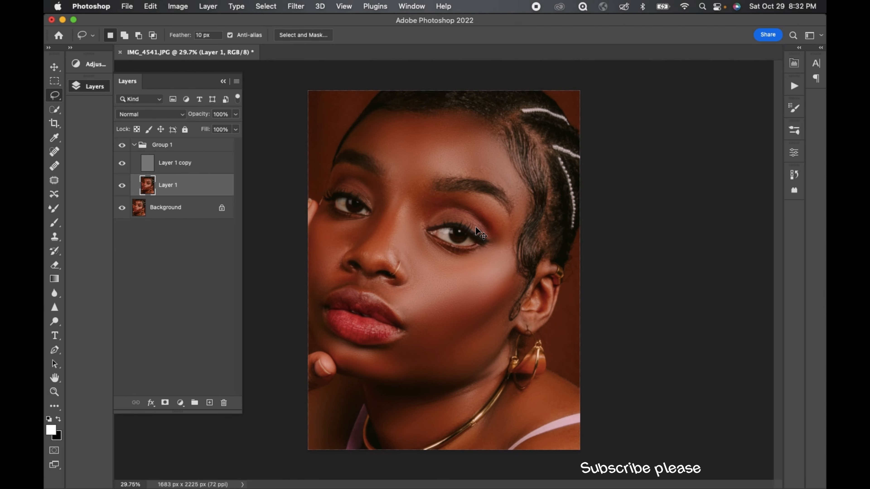
{"action": "left_click", "coordinate": [295, 6]}
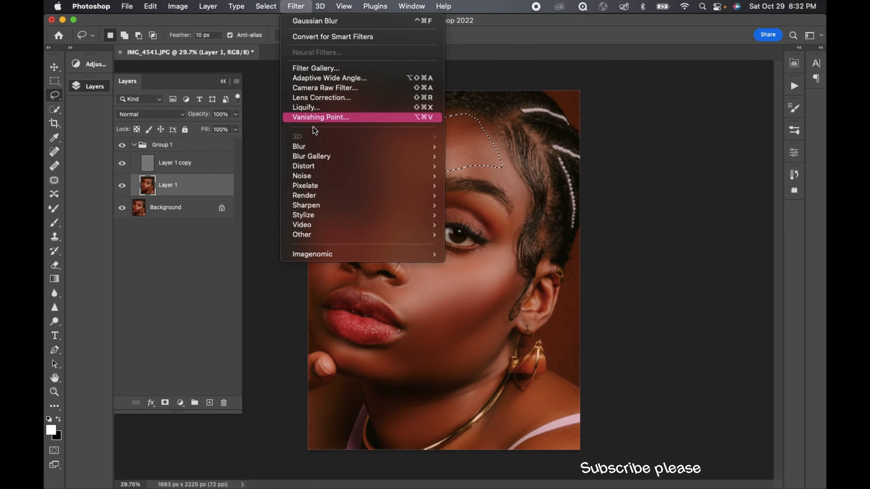
{"action": "mouse_move", "coordinate": [309, 146]}
{"action": "left_click", "coordinate": [494, 186]}
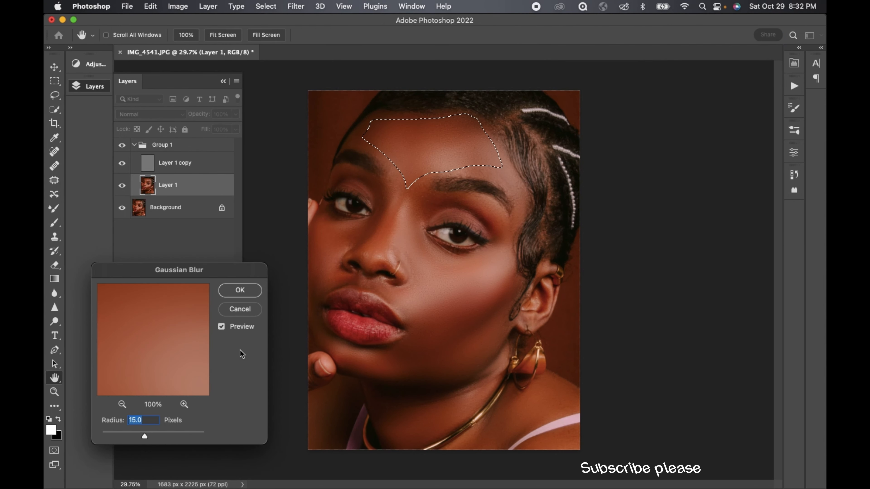
{"action": "left_click_drag", "start_coordinate": [144, 437], "coordinate": [138, 436]}
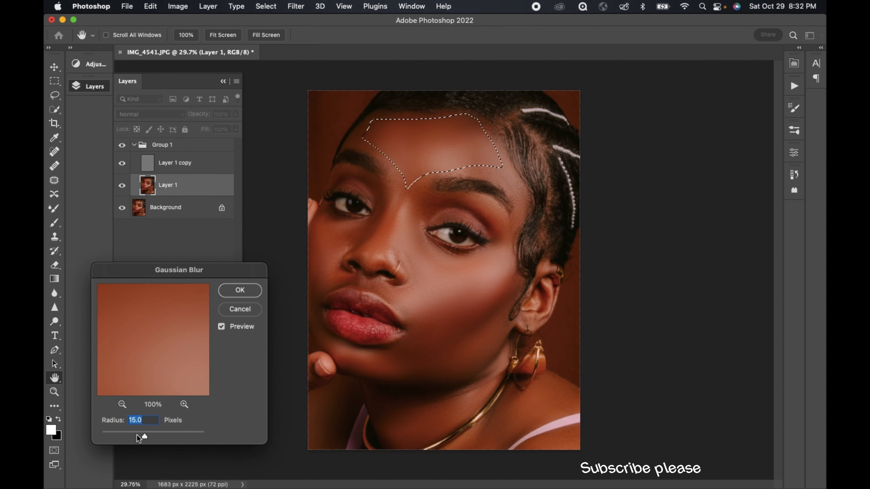
{"action": "left_click", "coordinate": [234, 296]}
{"action": "key", "text": "super+d"}
{"action": "scroll", "coordinate": [535, 290], "scroll_direction": "down", "scroll_amount": 5}
{"action": "scroll", "coordinate": [535, 292], "scroll_direction": "up", "scroll_amount": 5}
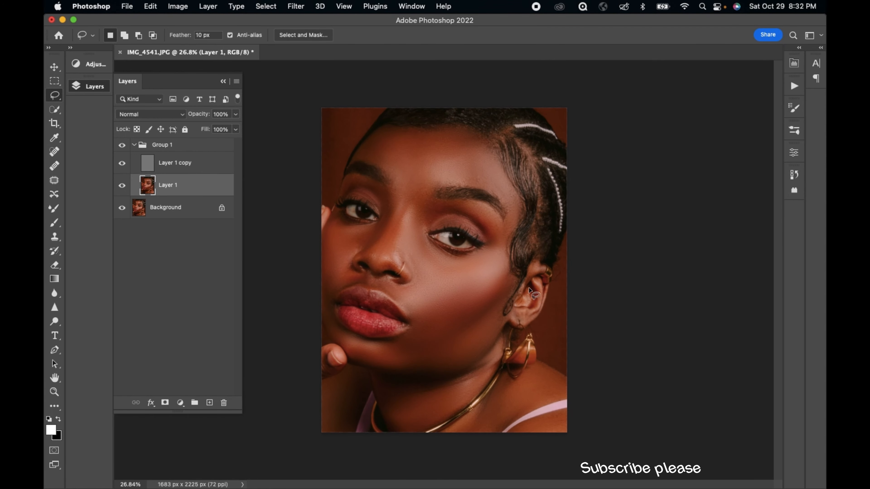
Lower the opacity of Group 1 to 72% to bring back some of the original skin
{"action": "left_click", "coordinate": [197, 153]}
{"action": "left_click", "coordinate": [236, 114]}
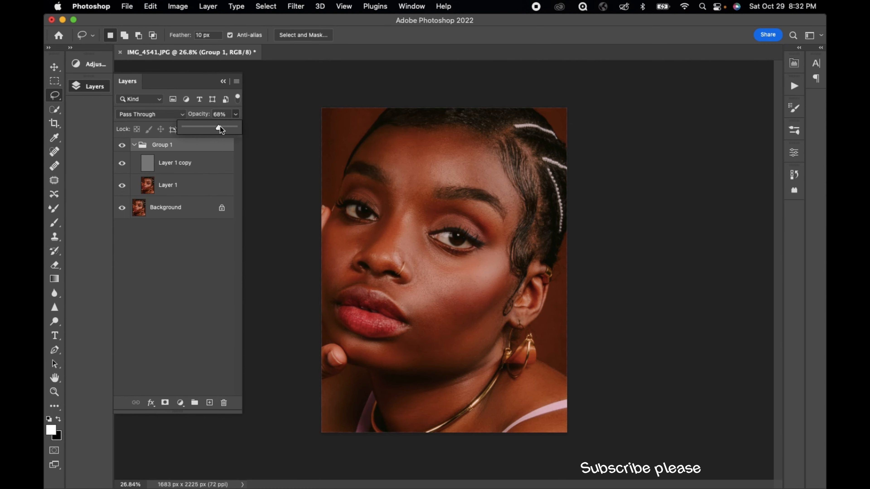
{"action": "scroll", "coordinate": [466, 204], "scroll_direction": "down", "scroll_amount": 2}
{"action": "scroll", "coordinate": [464, 203], "scroll_direction": "up", "scroll_amount": 4}
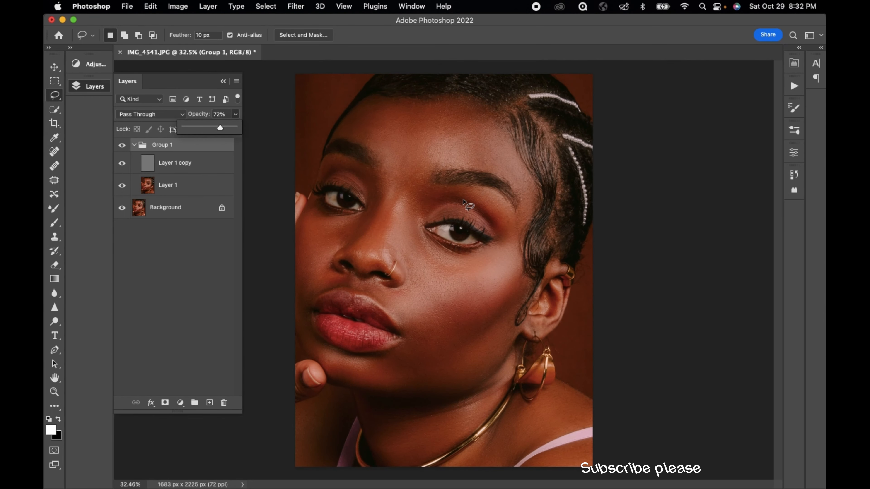
{"action": "scroll", "coordinate": [465, 203], "scroll_direction": "up", "scroll_amount": 3}
{"action": "scroll", "coordinate": [464, 203], "scroll_direction": "down", "scroll_amount": 4}
{"action": "scroll", "coordinate": [464, 203], "scroll_direction": "up", "scroll_amount": 2}
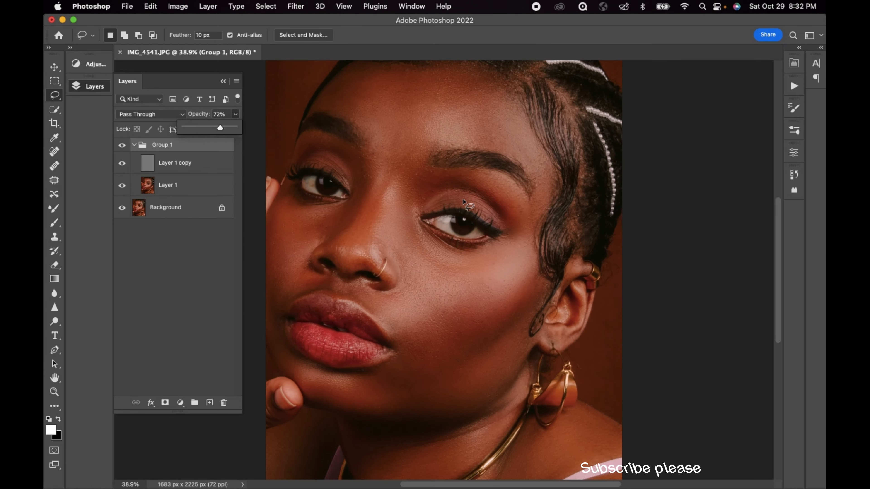
Compare the portrait with Group 1 hidden and shown, and set the group's opacity to 76%
{"action": "left_click", "coordinate": [121, 145]}
{"action": "left_click", "coordinate": [120, 146]}
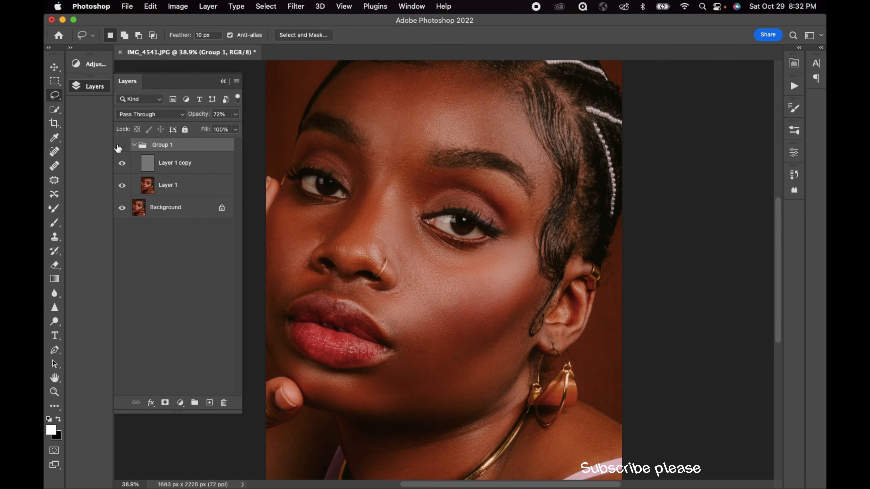
{"action": "left_click", "coordinate": [122, 146]}
{"action": "left_click", "coordinate": [236, 114]}
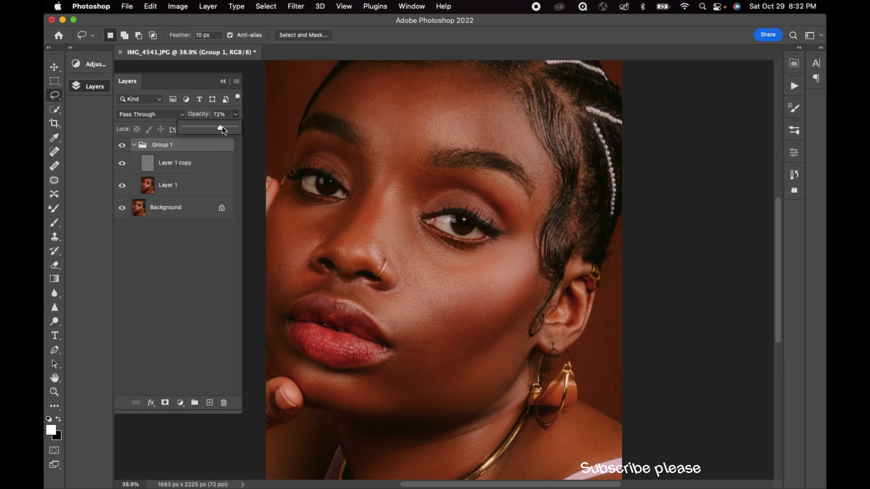
{"action": "scroll", "coordinate": [410, 231], "scroll_direction": "down", "scroll_amount": 3}
{"action": "left_click", "coordinate": [518, 310]}
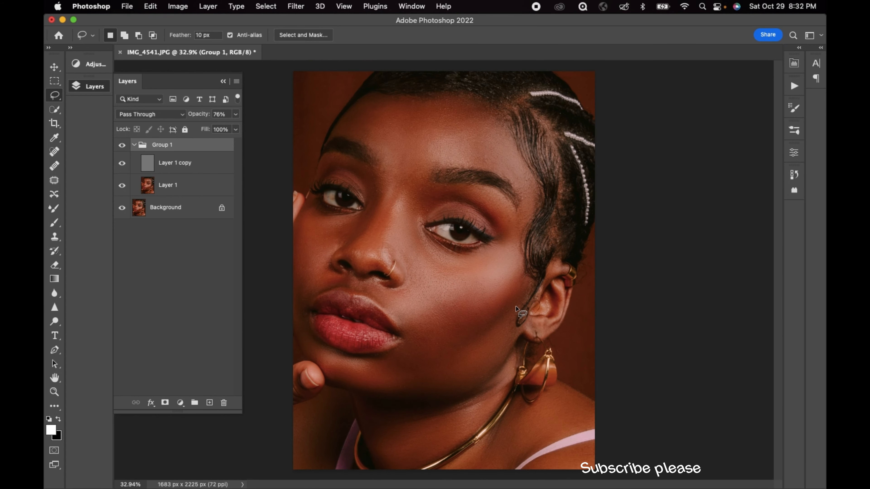
Lasso the cheek below the eye, apply a 9.7-pixel Gaussian Blur to it on Layer 1, and deselect
{"action": "mouse_move", "coordinate": [523, 262]}
{"action": "left_mouse_down"}
{"action": "mouse_move", "coordinate": [487, 320]}
{"action": "mouse_move", "coordinate": [457, 349]}
{"action": "mouse_move", "coordinate": [429, 356]}
{"action": "mouse_move", "coordinate": [403, 349]}
{"action": "mouse_move", "coordinate": [422, 267]}
{"action": "left_mouse_up"}
{"action": "left_click", "coordinate": [295, 6]}
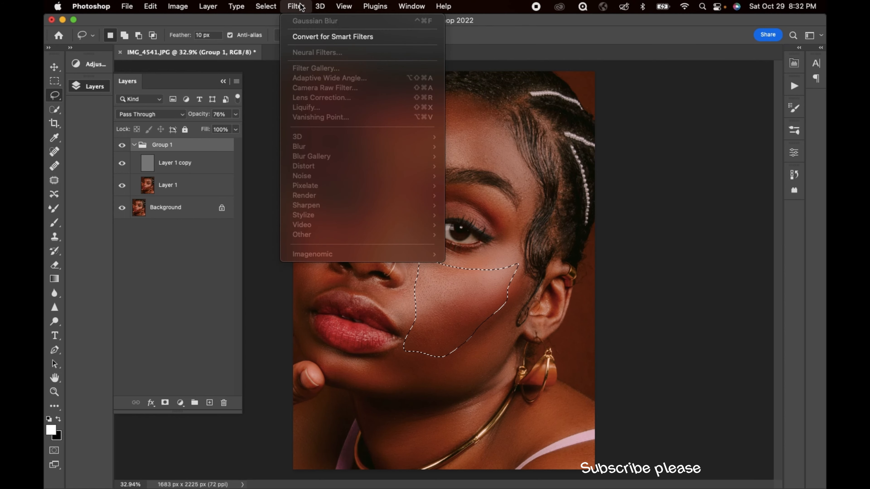
{"action": "left_click", "coordinate": [197, 180]}
{"action": "left_click", "coordinate": [190, 188]}
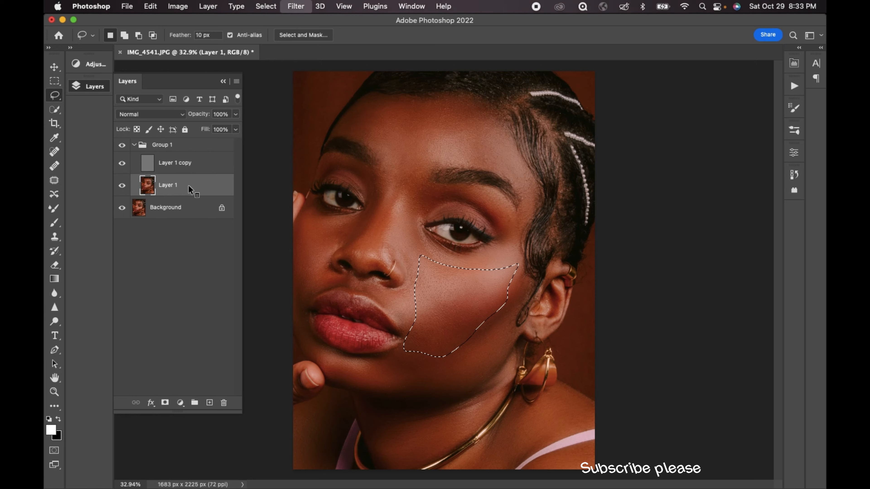
{"action": "left_click", "coordinate": [296, 6]}
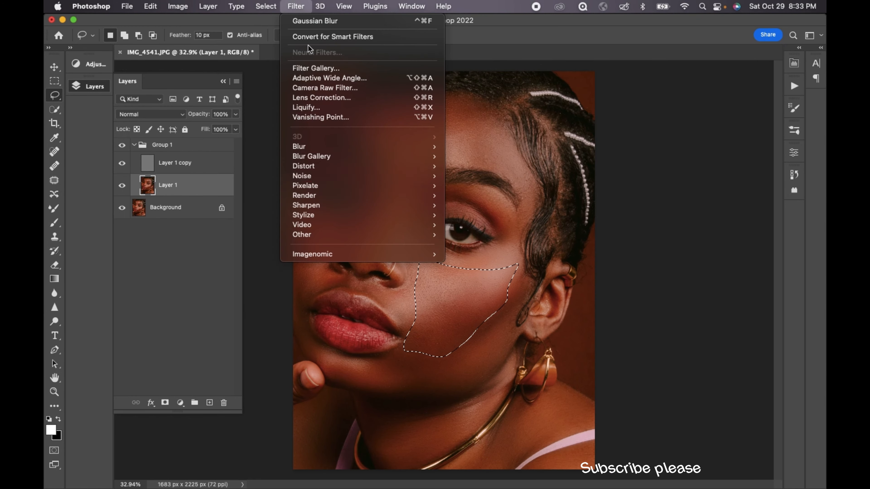
{"action": "mouse_move", "coordinate": [316, 148]}
{"action": "left_click", "coordinate": [476, 198]}
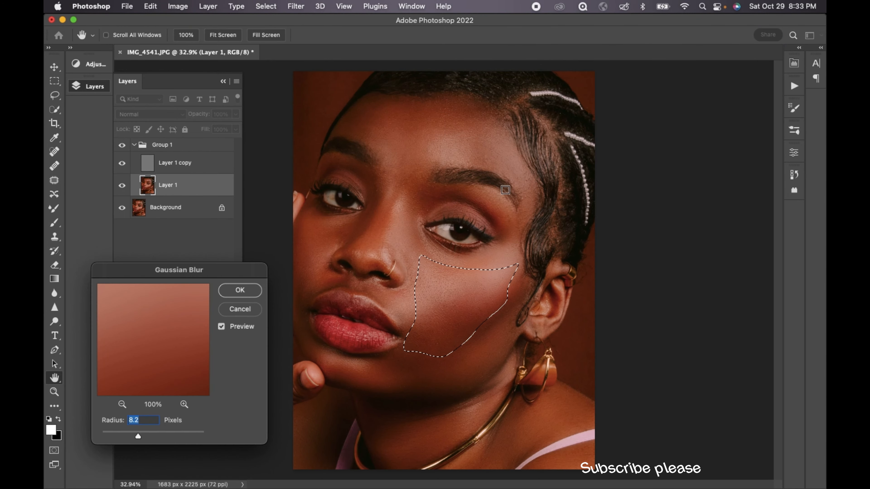
{"action": "left_click_drag", "start_coordinate": [138, 436], "coordinate": [142, 438]}
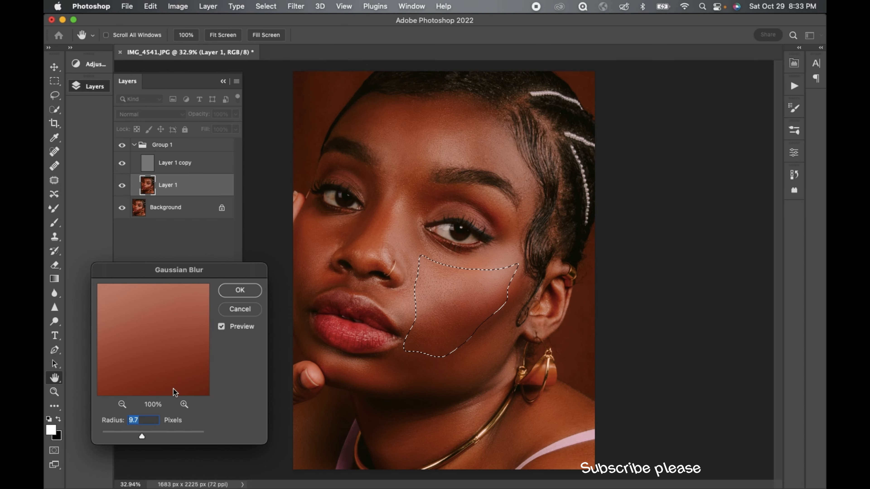
{"action": "left_click", "coordinate": [241, 291]}
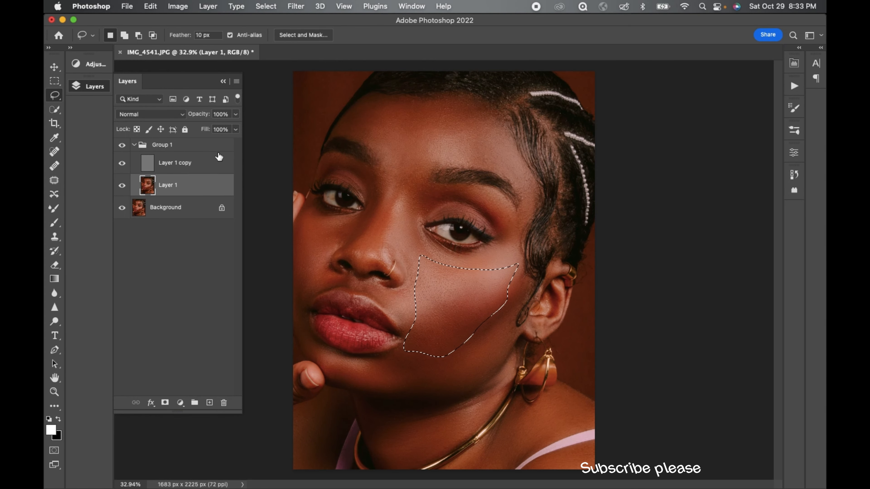
{"action": "left_click", "coordinate": [505, 273]}
Set the opacity of Group 1 to 82%
{"action": "left_click", "coordinate": [202, 149]}
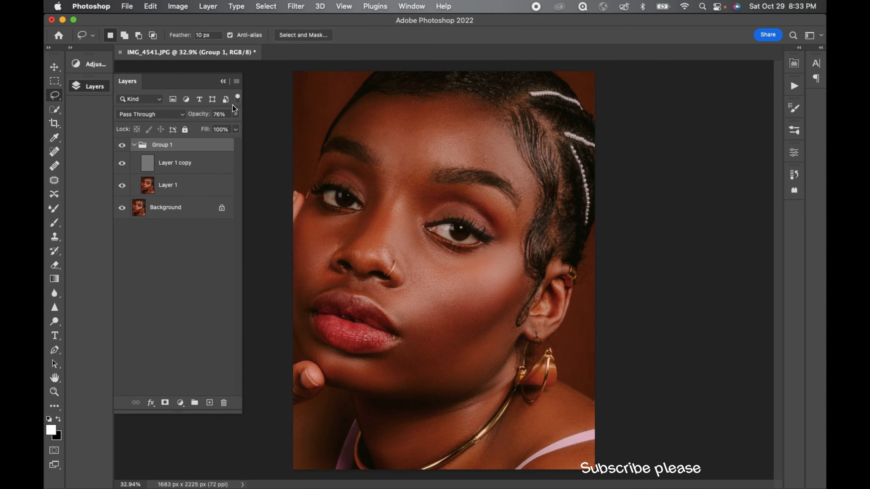
{"action": "left_click_drag", "start_coordinate": [236, 115], "coordinate": [232, 135]}
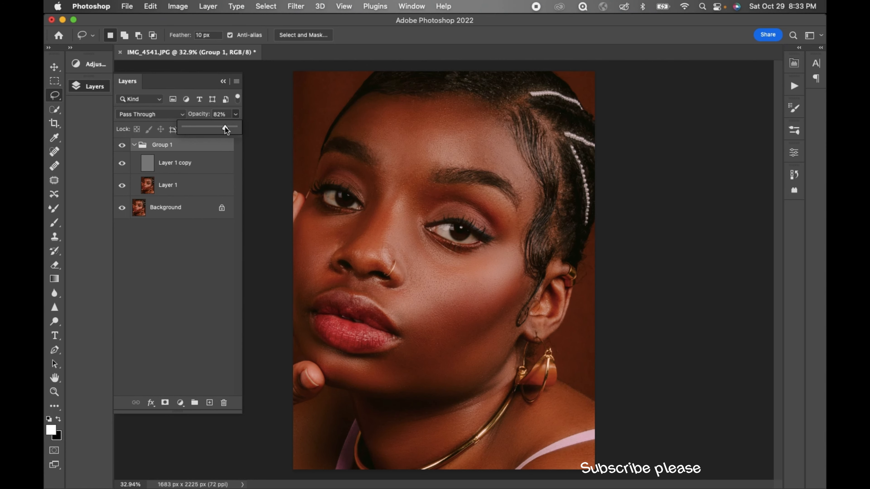
{"action": "scroll", "coordinate": [342, 162], "scroll_direction": "down", "scroll_amount": 5}
{"action": "scroll", "coordinate": [342, 162], "scroll_direction": "up", "scroll_amount": 3}
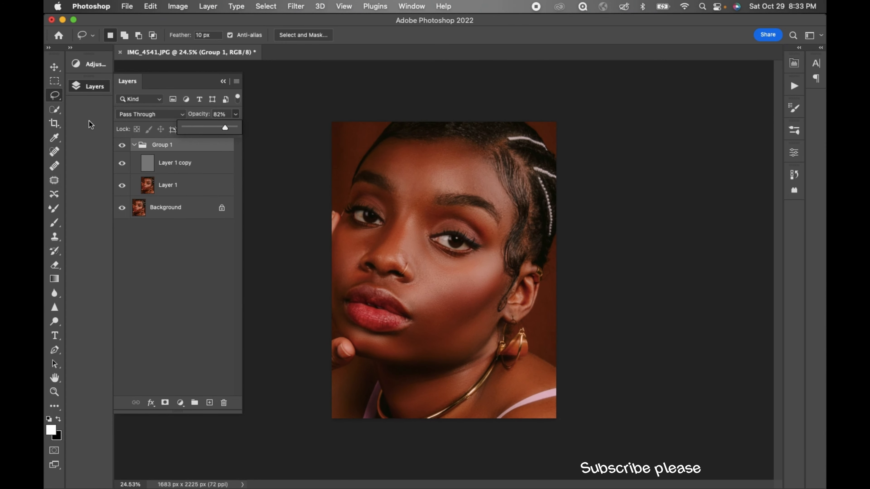
Toggle the visibility of Group 1 to compare the portrait before and after the skin retouching
{"action": "left_click", "coordinate": [120, 148]}
{"action": "left_click", "coordinate": [120, 148]}
{"action": "left_click", "coordinate": [120, 148]}
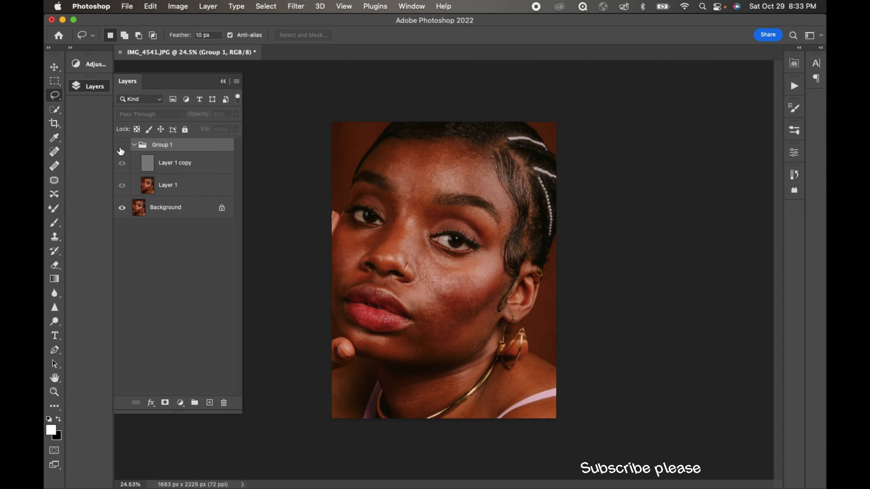
{"action": "left_click", "coordinate": [121, 148]}
{"action": "scroll", "coordinate": [276, 201], "scroll_direction": "down", "scroll_amount": 2}
{"action": "scroll", "coordinate": [275, 200], "scroll_direction": "up", "scroll_amount": 3}
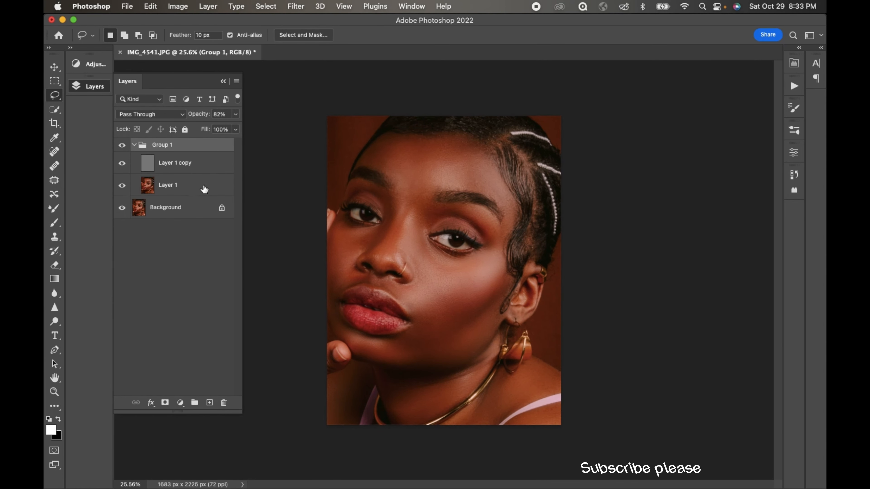
{"action": "left_click", "coordinate": [123, 145]}
{"action": "left_click", "coordinate": [123, 145]}
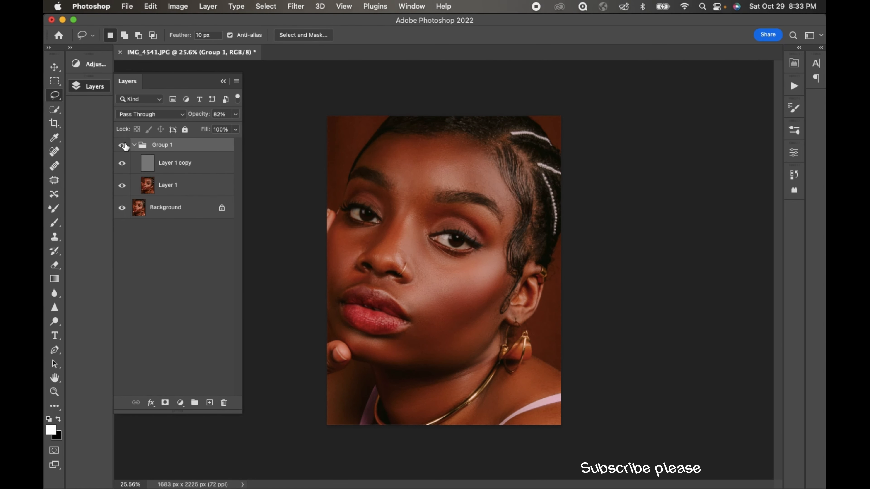
Flatten the image so the retouching group merges into the Background layer
{"action": "right_click", "coordinate": [194, 208]}
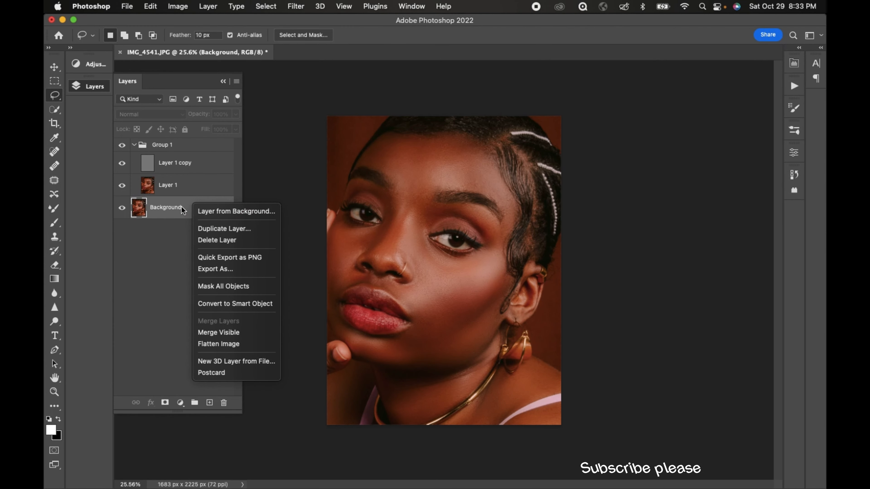
{"action": "left_click", "coordinate": [169, 215]}
{"action": "right_click", "coordinate": [175, 223]}
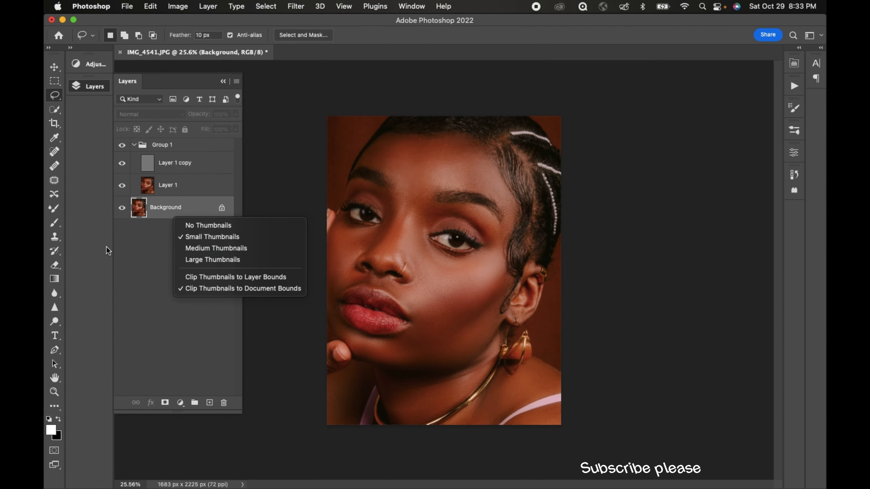
{"action": "left_click", "coordinate": [166, 210]}
{"action": "right_click", "coordinate": [180, 208]}
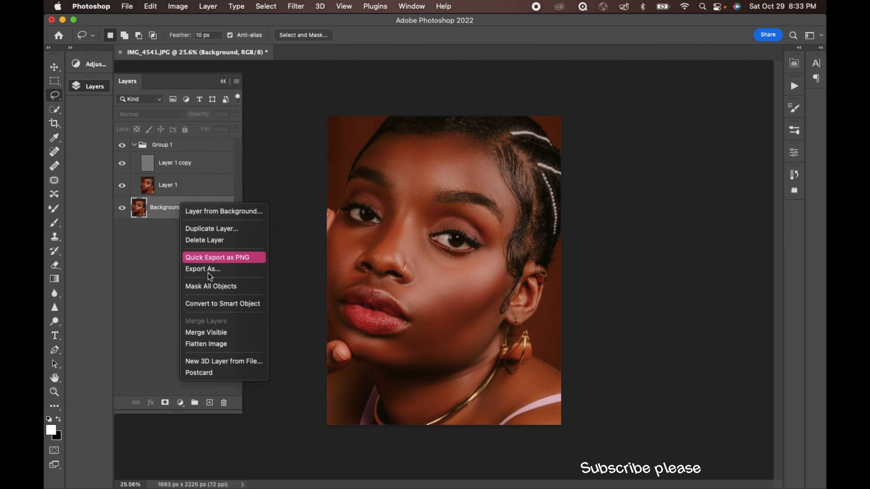
{"action": "left_click", "coordinate": [221, 349]}
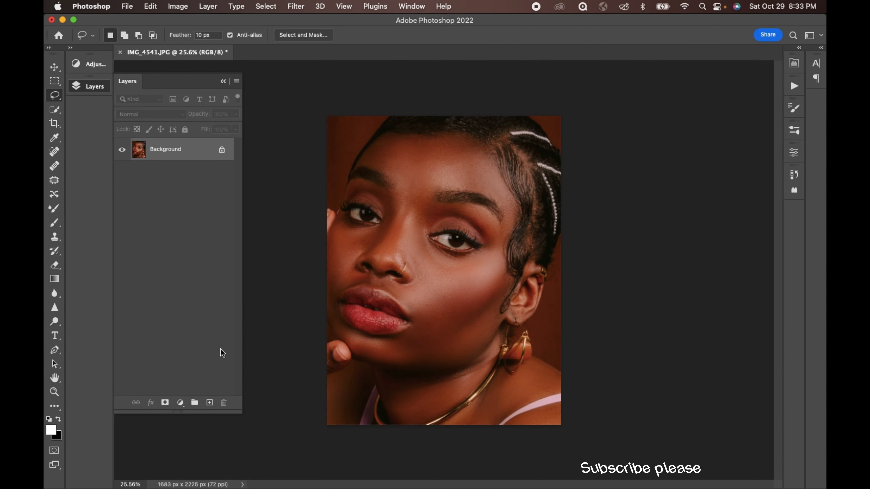